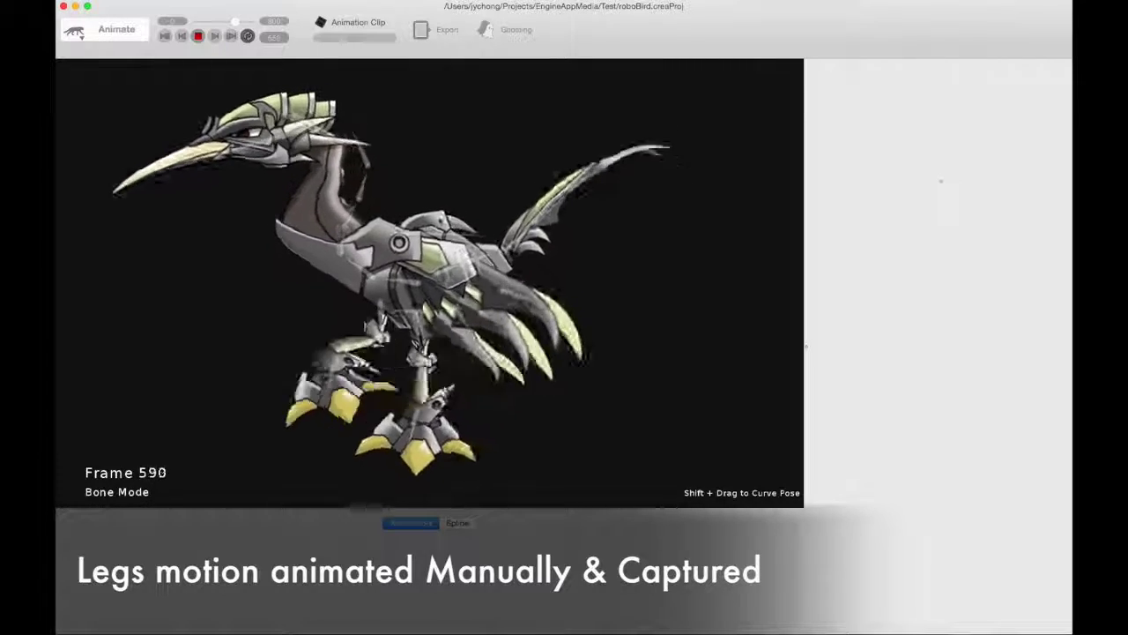
# Step: Stop the walk, rewind to frame 0 and load the roboBird's default animation clip
pyautogui.click(197, 35)
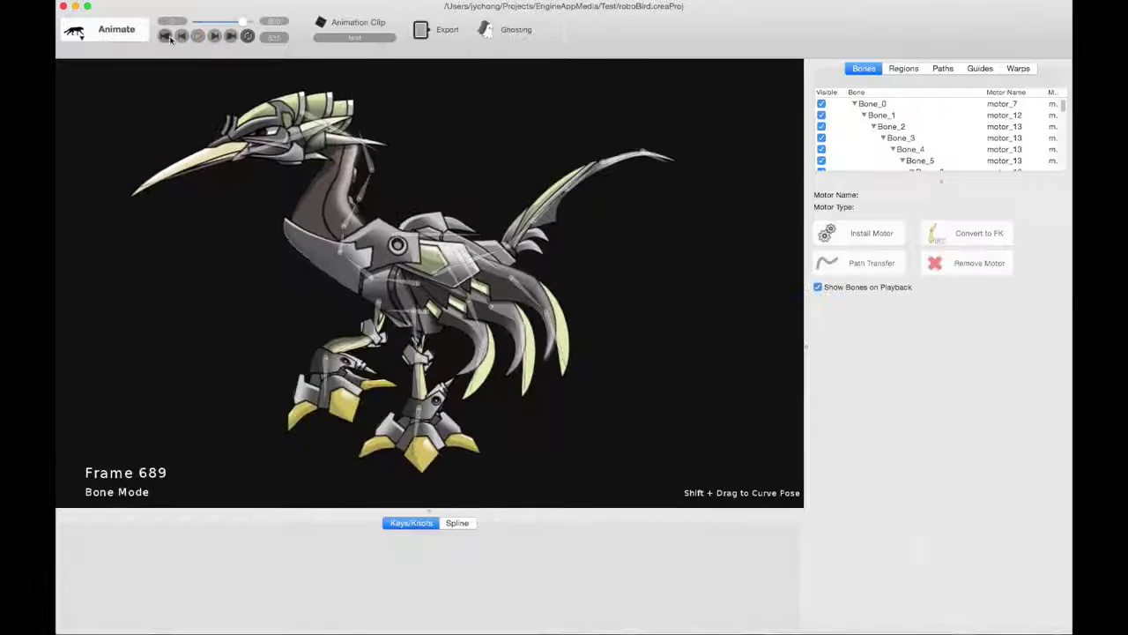
pyautogui.click(164, 36)
pyautogui.click(335, 38)
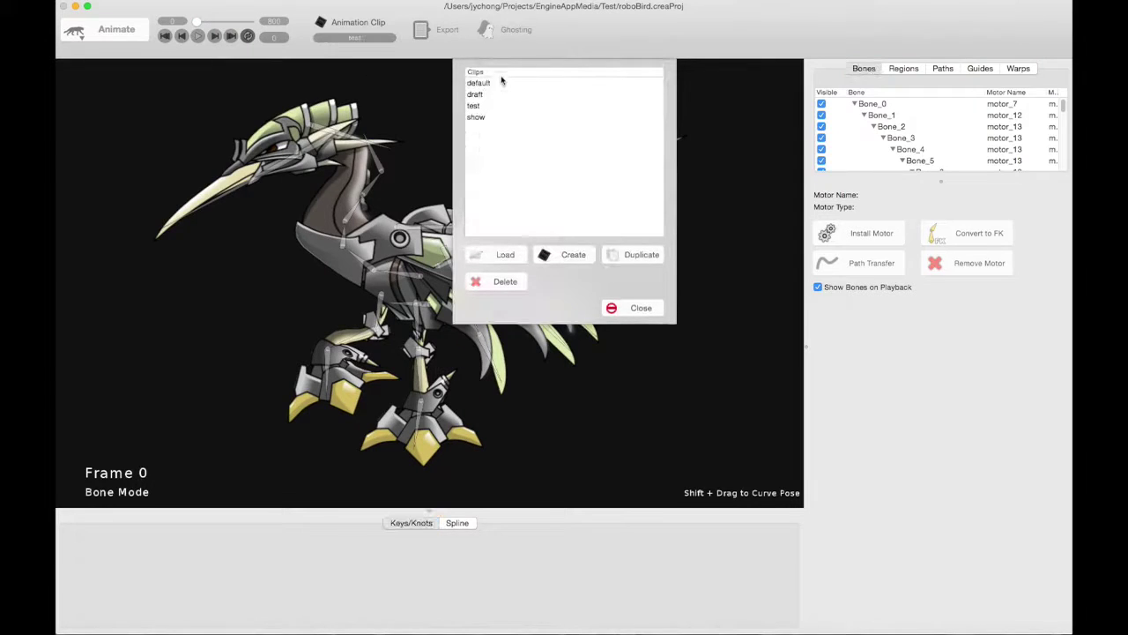
pyautogui.click(503, 83)
pyautogui.click(505, 254)
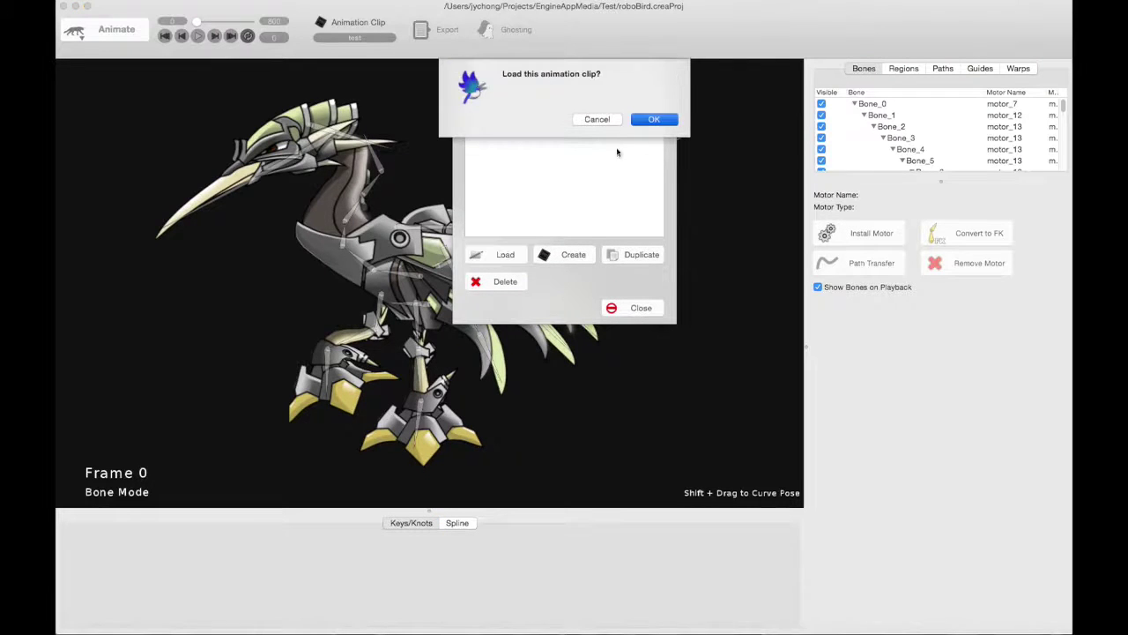
pyautogui.press('Return')
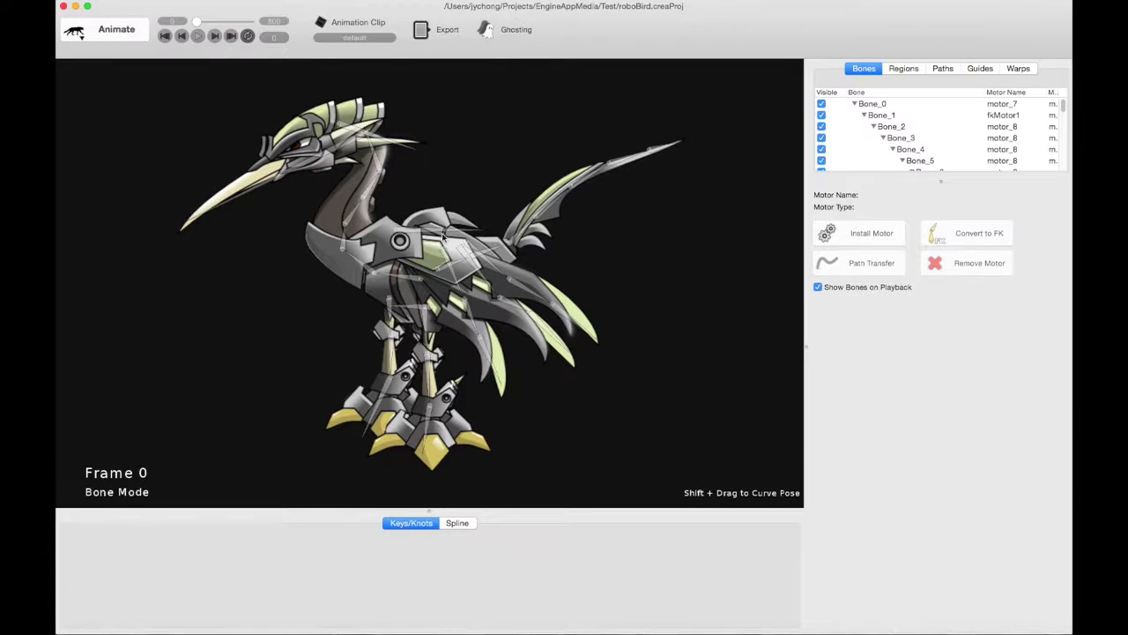
# Step: Preview the default clip with a few short play-and-stop passes
pyautogui.press('space')
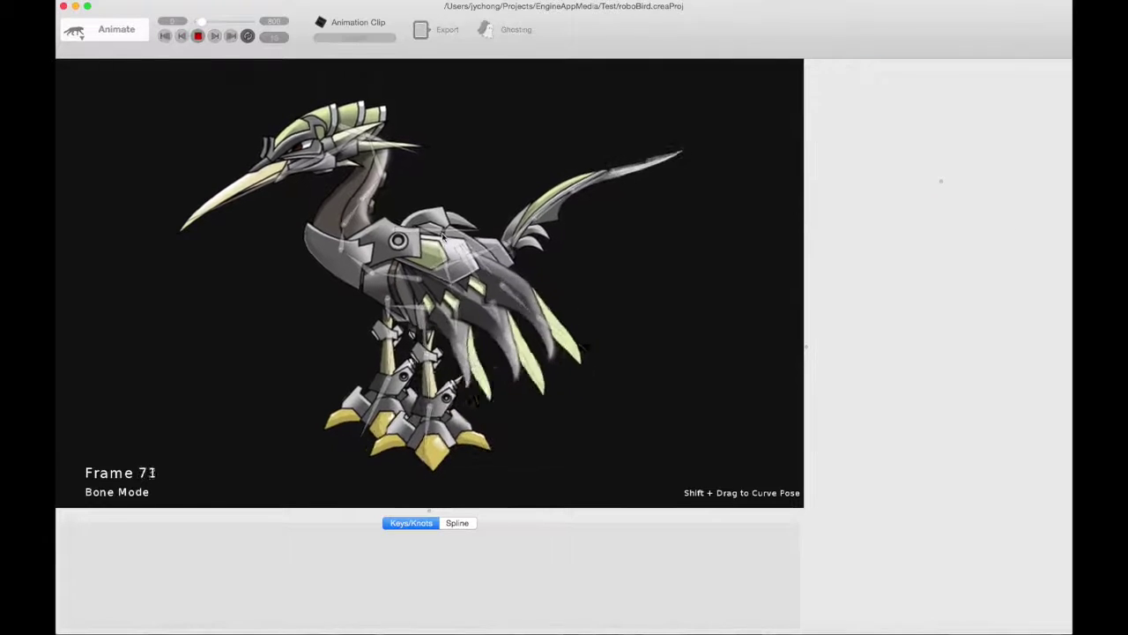
pyautogui.press('space')
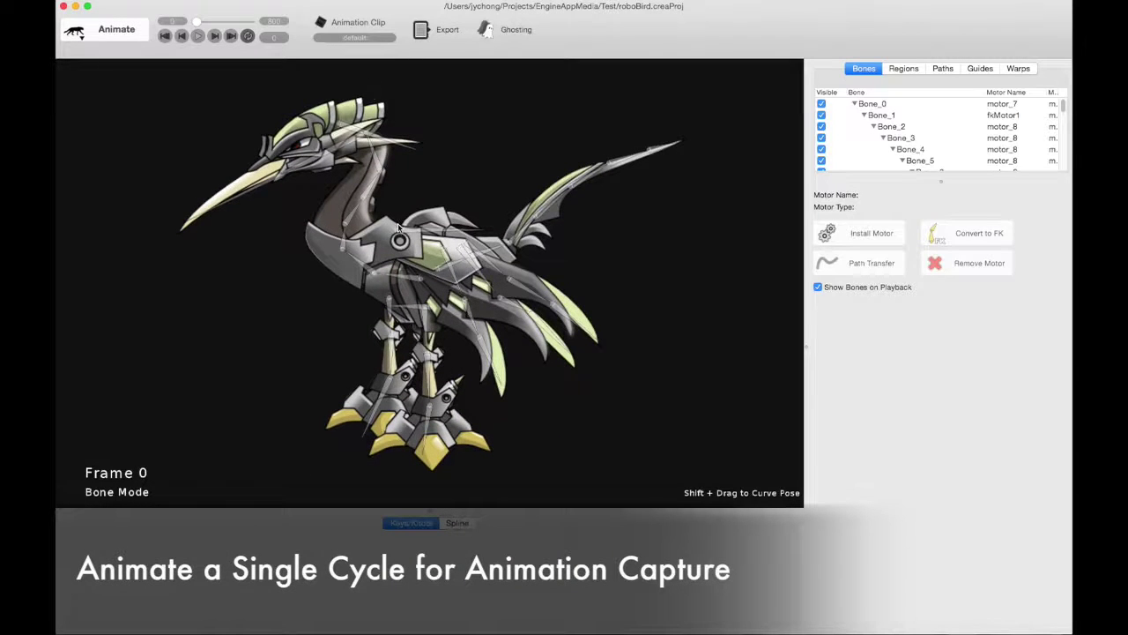
pyautogui.press('space')
pyautogui.press('space')
pyautogui.click(373, 36)
# Step: Load the draft clip, play its leg cycle through, then rewind to frame 0
pyautogui.click(490, 95)
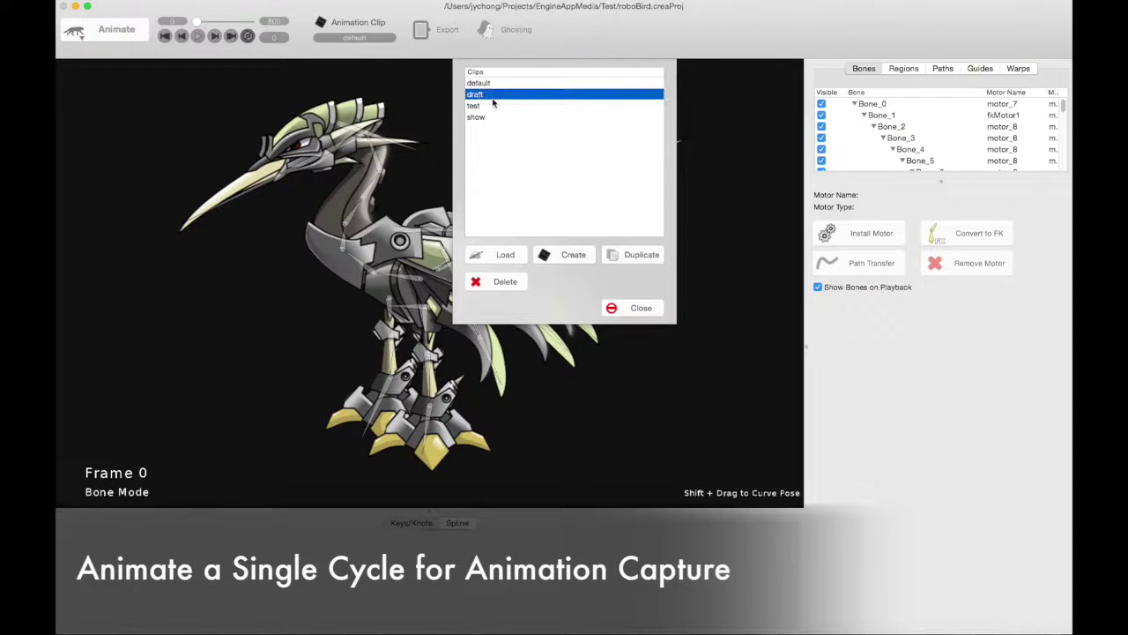
pyautogui.click(504, 254)
pyautogui.press('Return')
pyautogui.press('space')
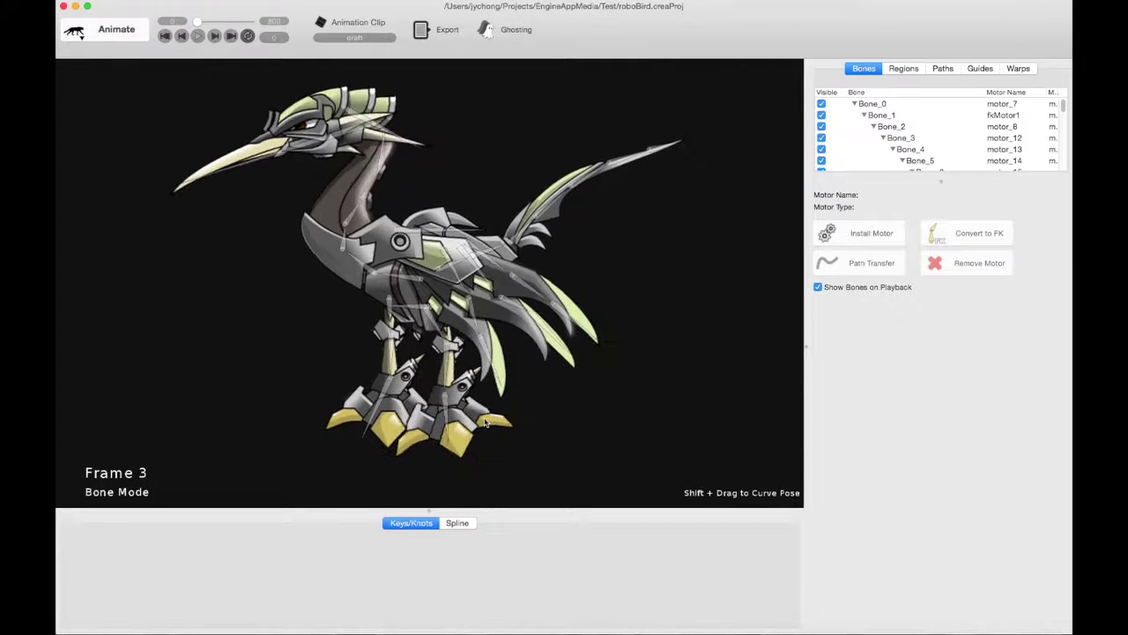
pyautogui.press('space')
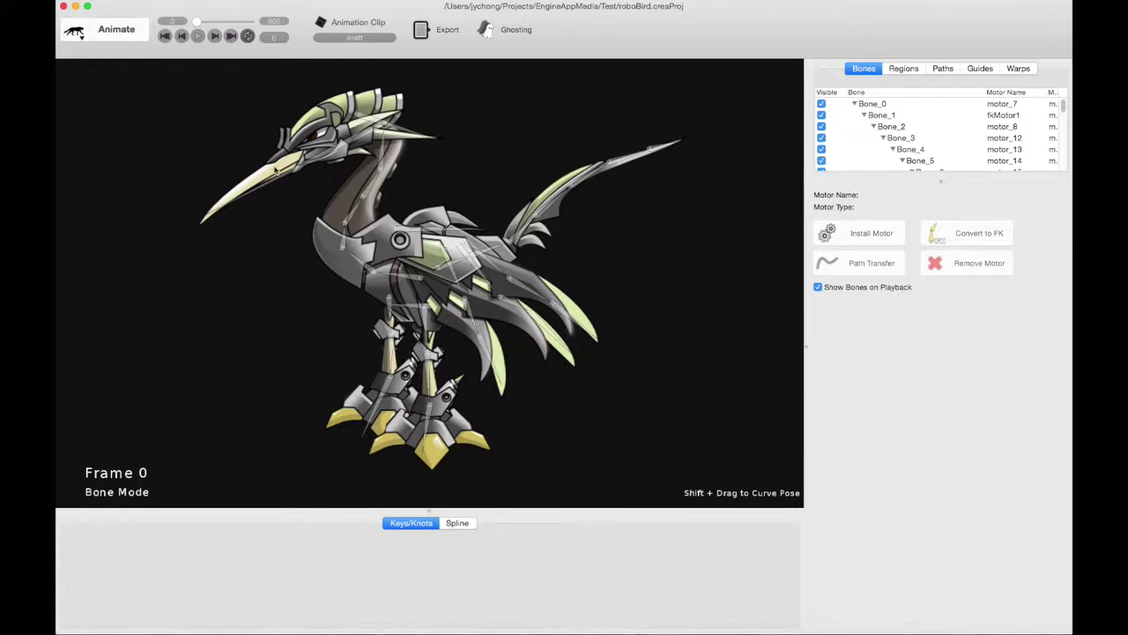
# Step: Show the keys of leg IK motor_11 and foot fkMotor26 in an enlarged timeline
pyautogui.click(429, 404)
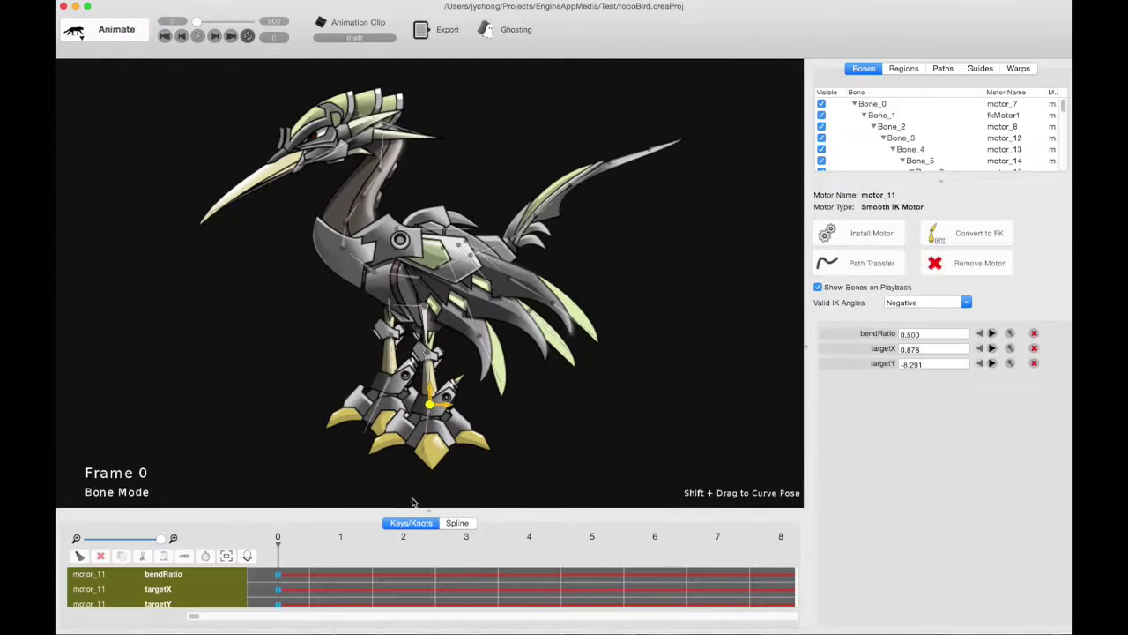
pyautogui.moveTo(431, 513); pyautogui.dragTo(431, 434)
pyautogui.click(505, 353)
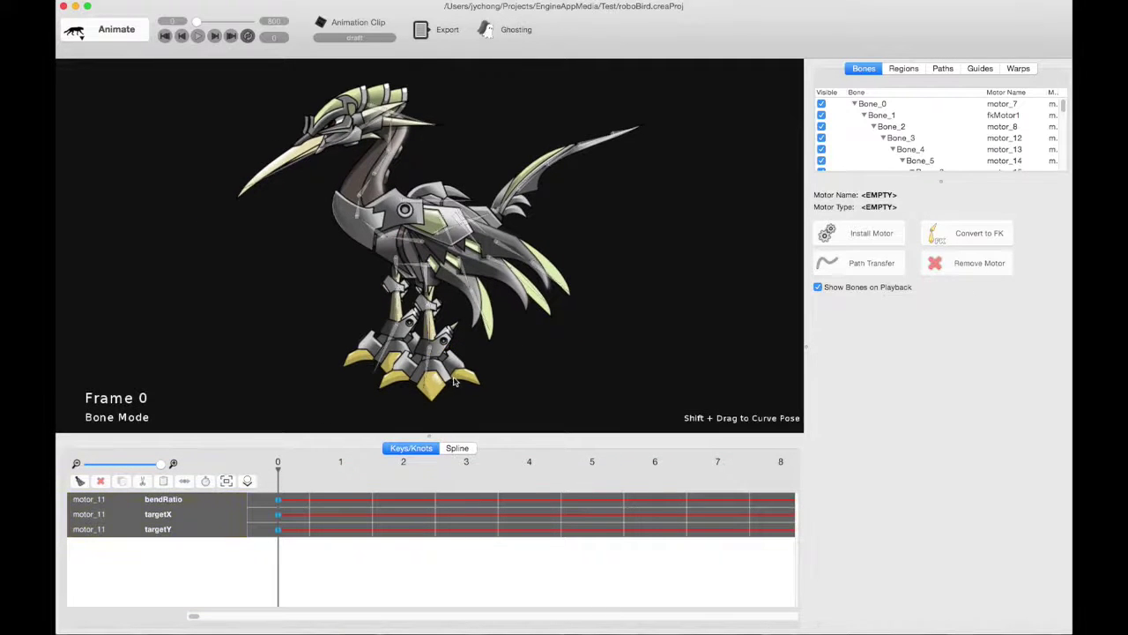
pyautogui.click(431, 368)
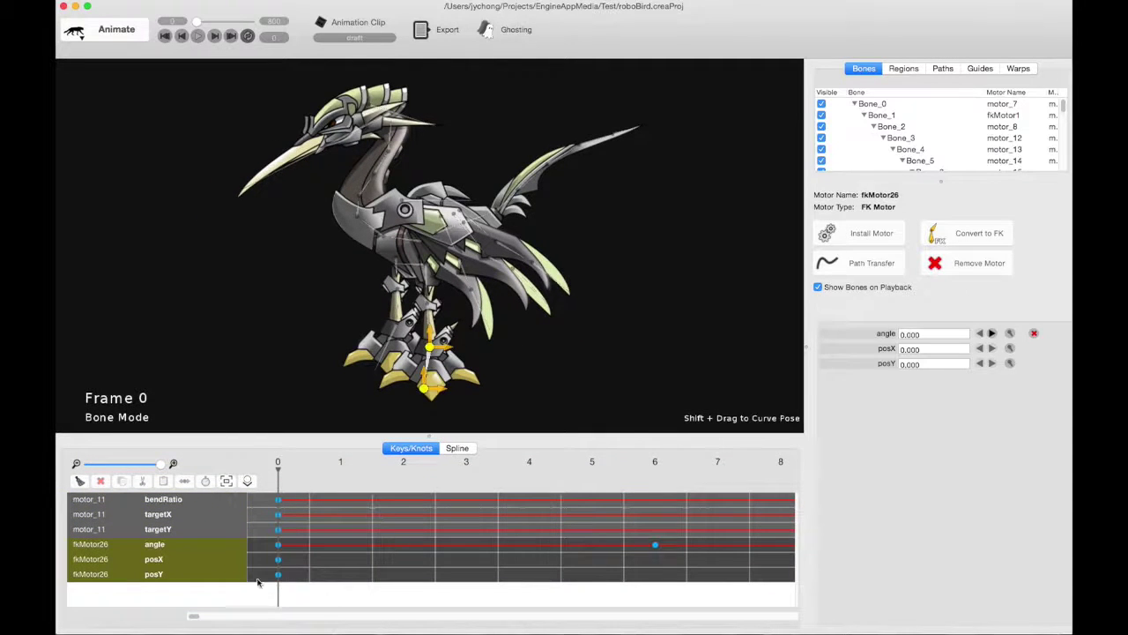
# Step: Zoom the Keys/Knots timeline out and play to confirm the cycle loops at frame 40
pyautogui.moveTo(159, 463); pyautogui.dragTo(123, 463)
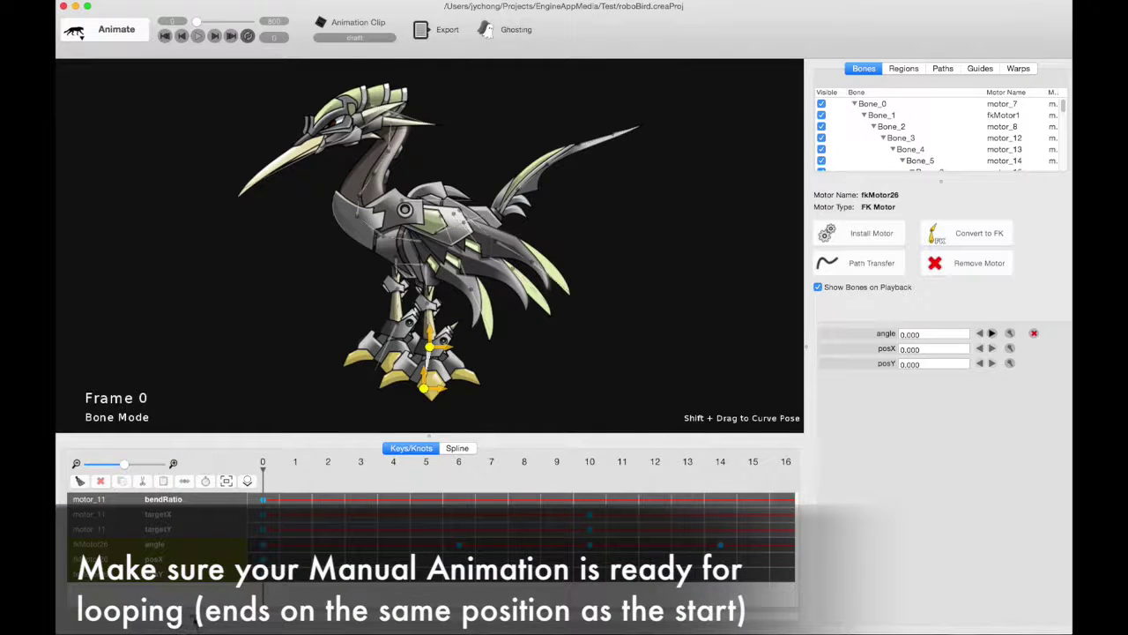
pyautogui.moveTo(187, 615)
pyautogui.mouseDown()
pyautogui.moveTo(212, 619)
pyautogui.moveTo(176, 615)
pyautogui.mouseUp()
pyautogui.press('space')
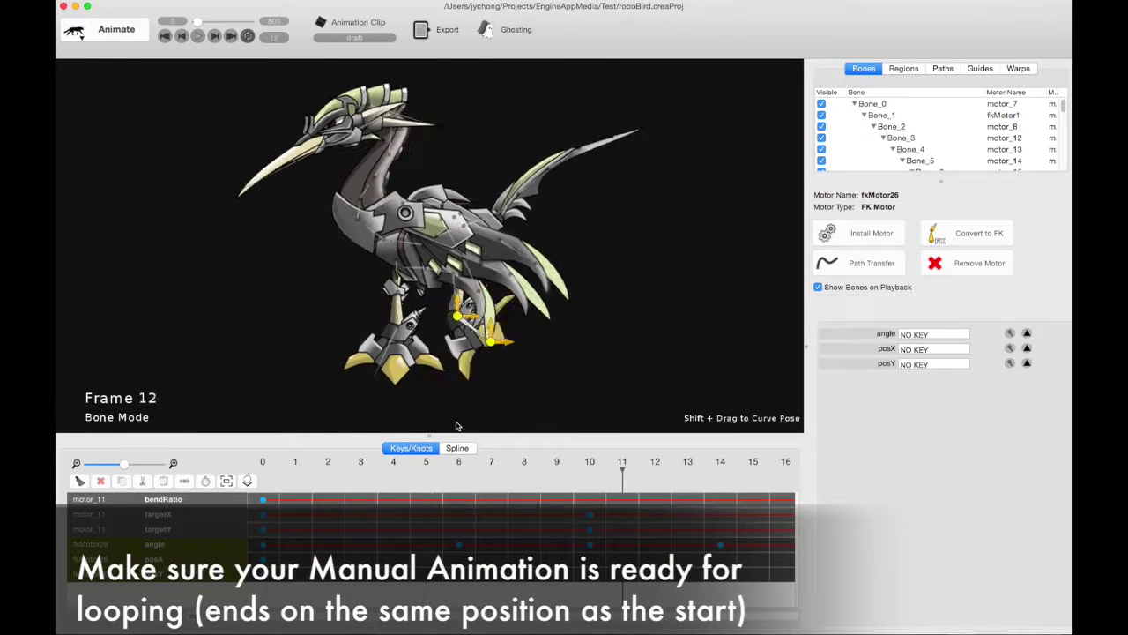
pyautogui.moveTo(124, 463); pyautogui.dragTo(114, 463)
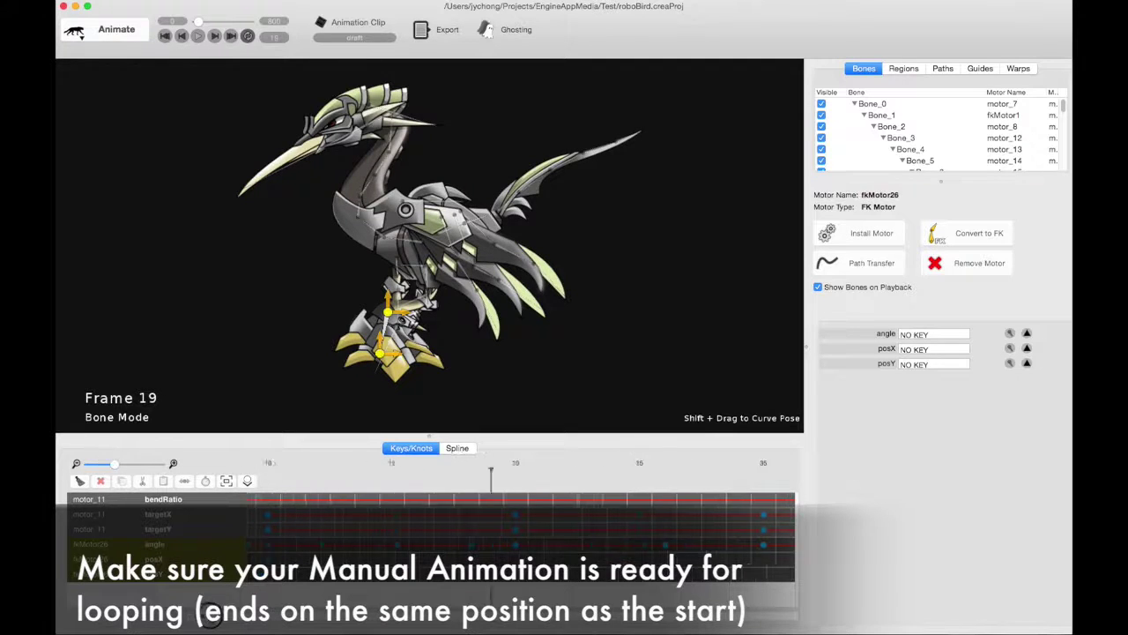
pyautogui.hscroll(5, 258, 510)
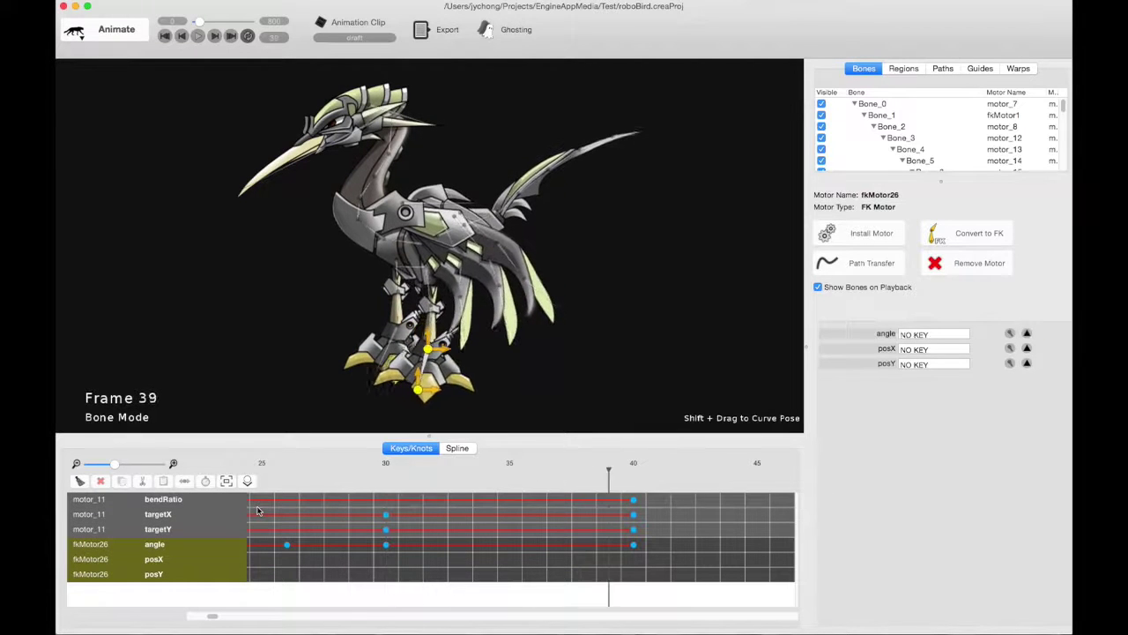
# Step: Show head motor_10's keys for frames 0–20, jump to frame 10, and preview the head bob
pyautogui.click(319, 148)
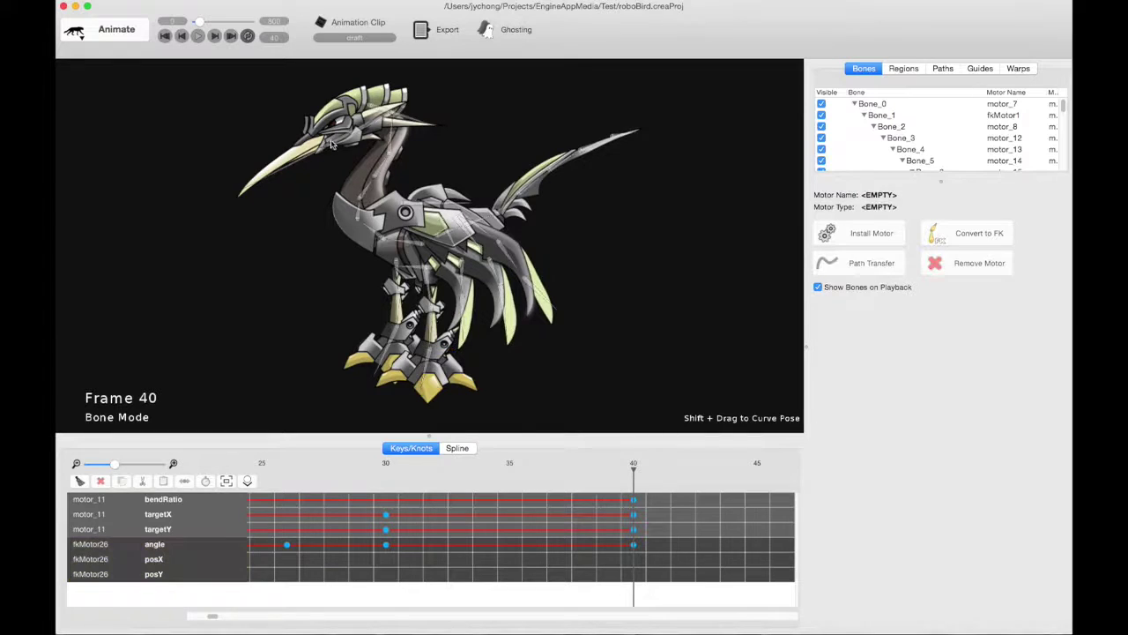
pyautogui.click(331, 144)
pyautogui.scroll(-2, 409, 509)
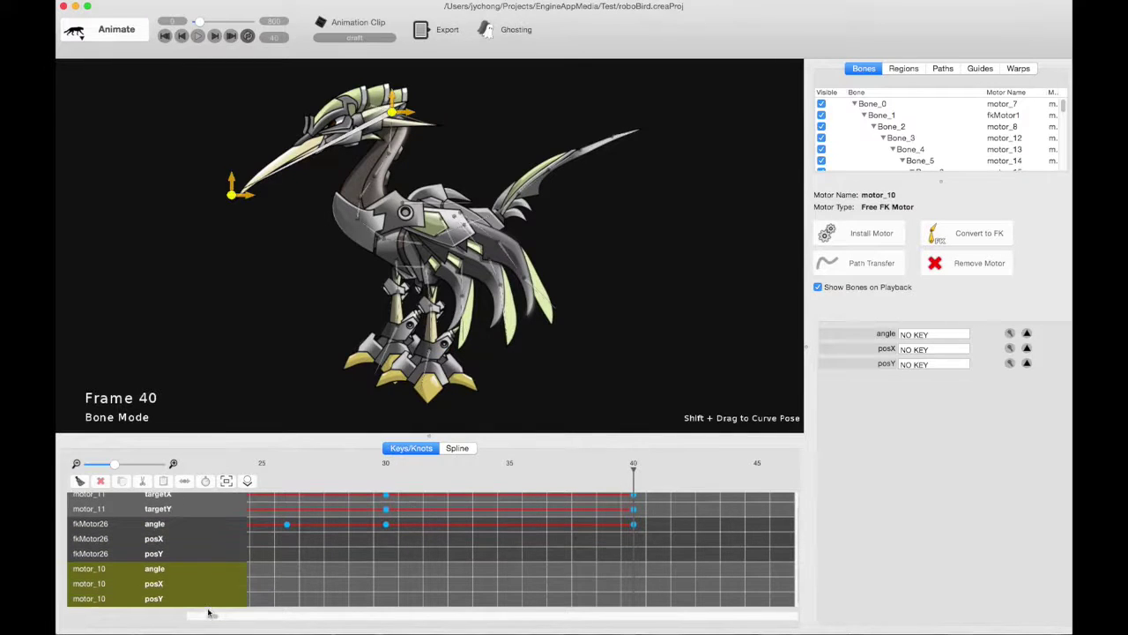
pyautogui.moveTo(209, 616); pyautogui.dragTo(181, 616)
pyautogui.click(507, 471)
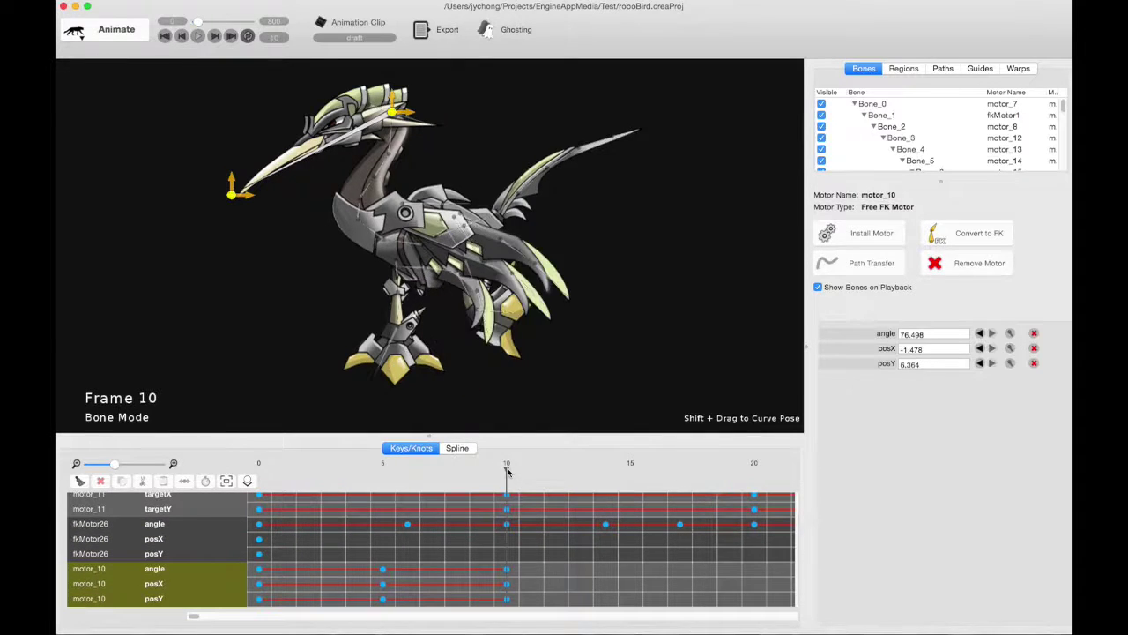
pyautogui.press('space')
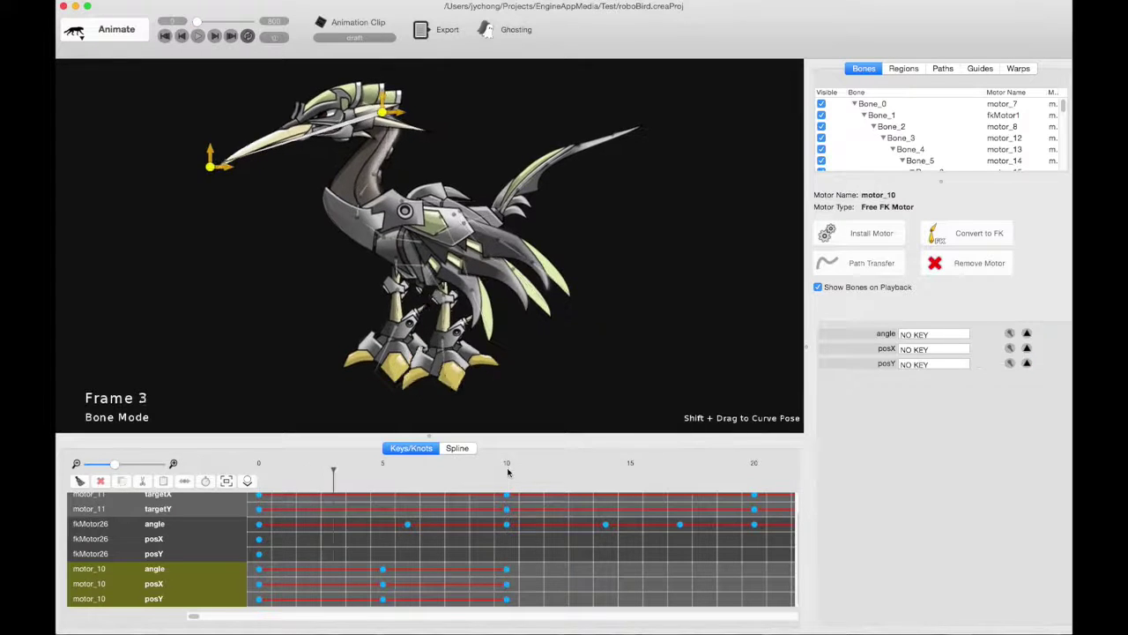
pyautogui.press('space')
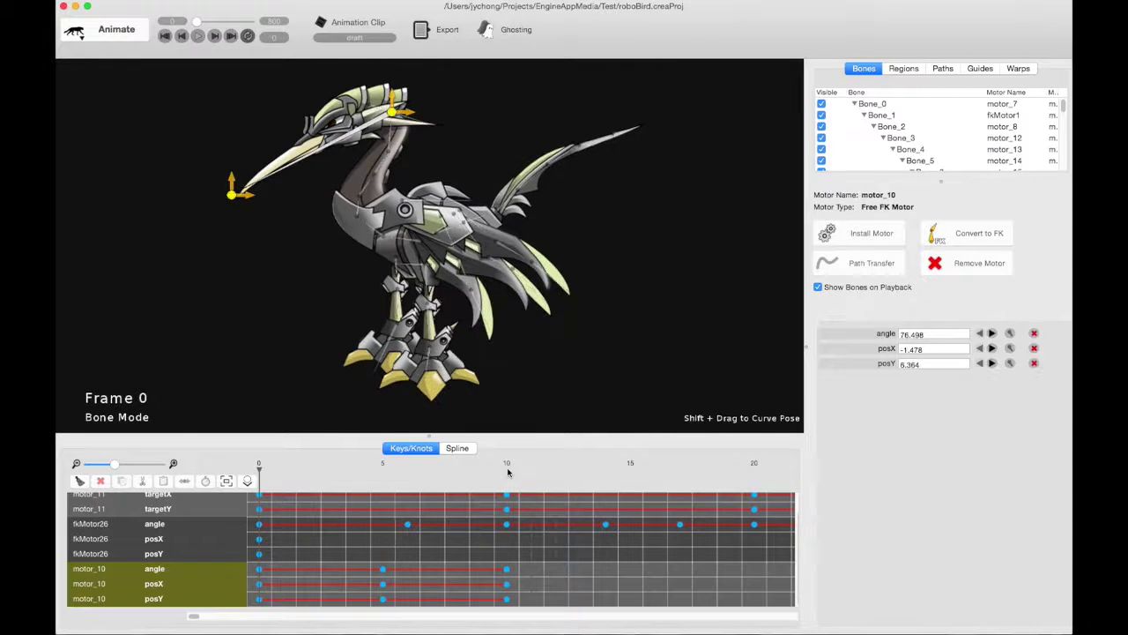
# Step: Switch the selection back to the leg's IK motor
pyautogui.click(544, 358)
pyautogui.scroll(3, 545, 363)
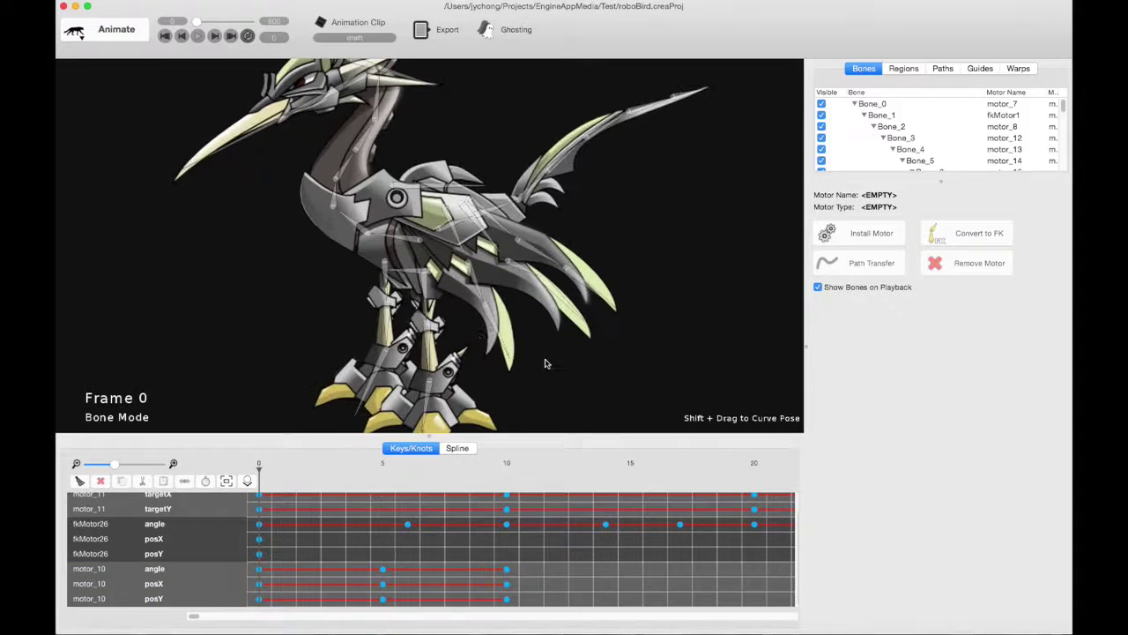
pyautogui.click(427, 292)
pyautogui.scroll(-3, 546, 379)
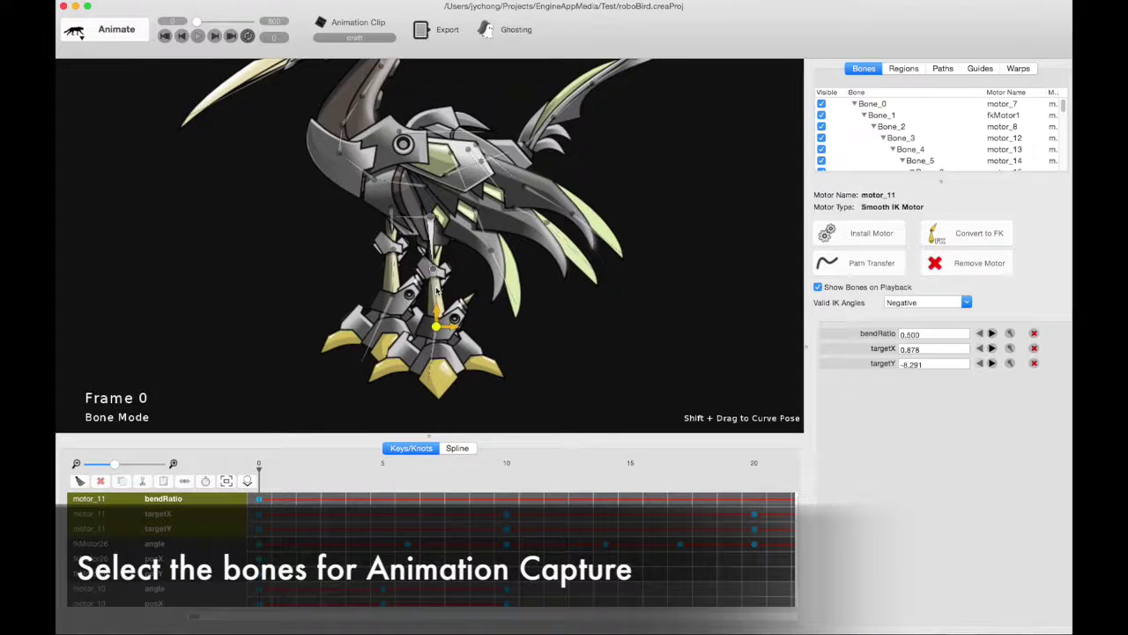
# Step: Start a New Animation Capture and remove the old LegAnim1, LegAnim2 and HeadBob captures
pyautogui.click(435, 316)
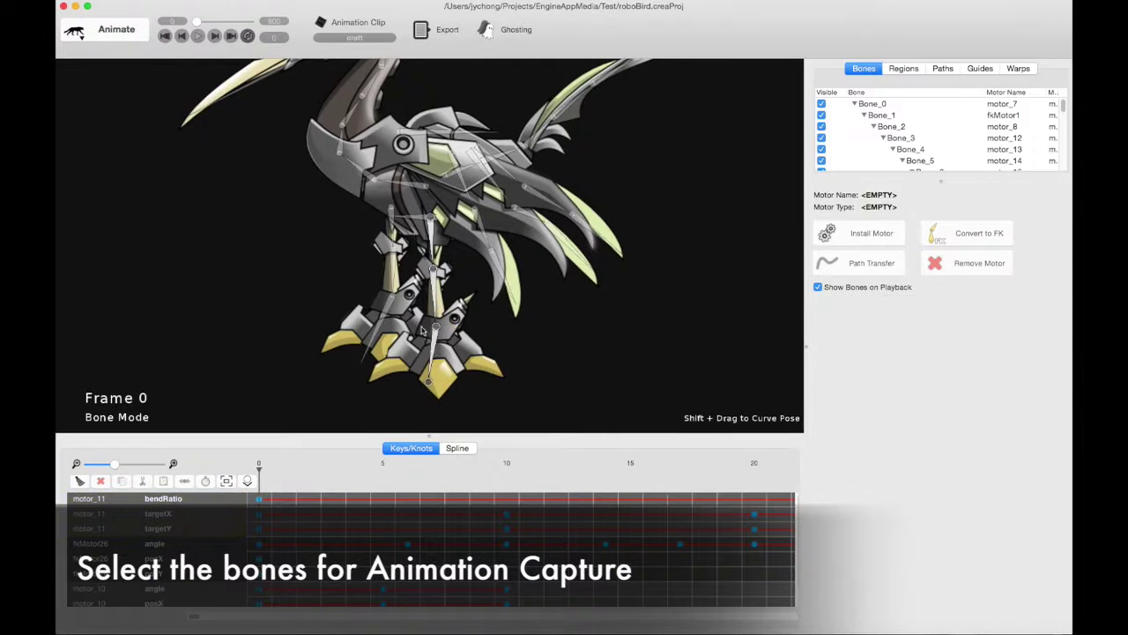
pyautogui.click(203, 0)
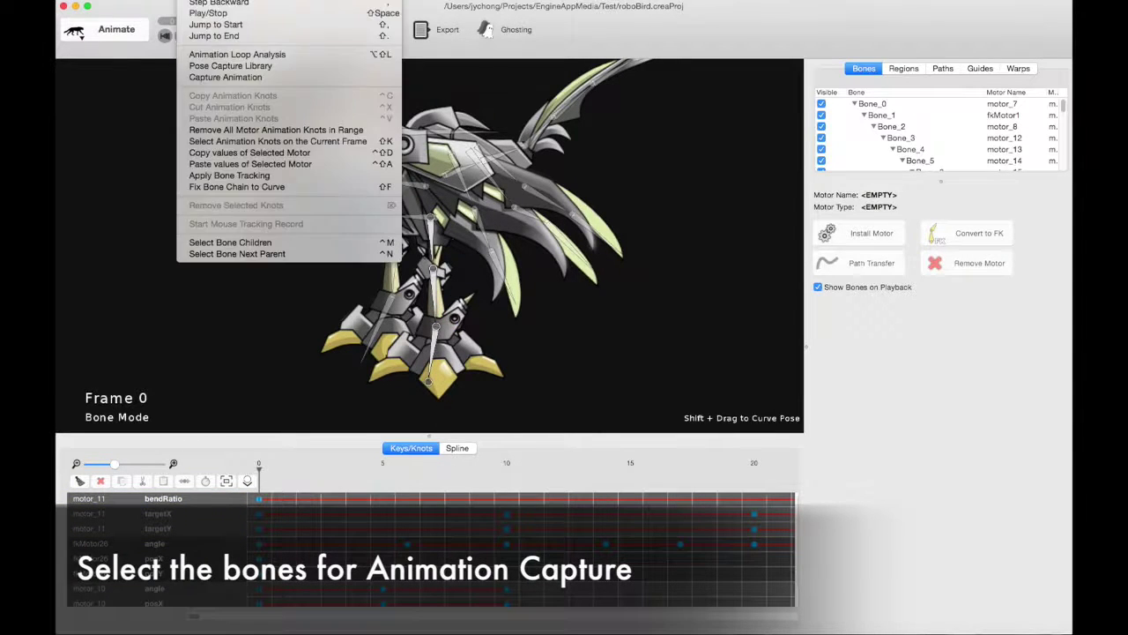
pyautogui.click(254, 80)
pyautogui.click(499, 262)
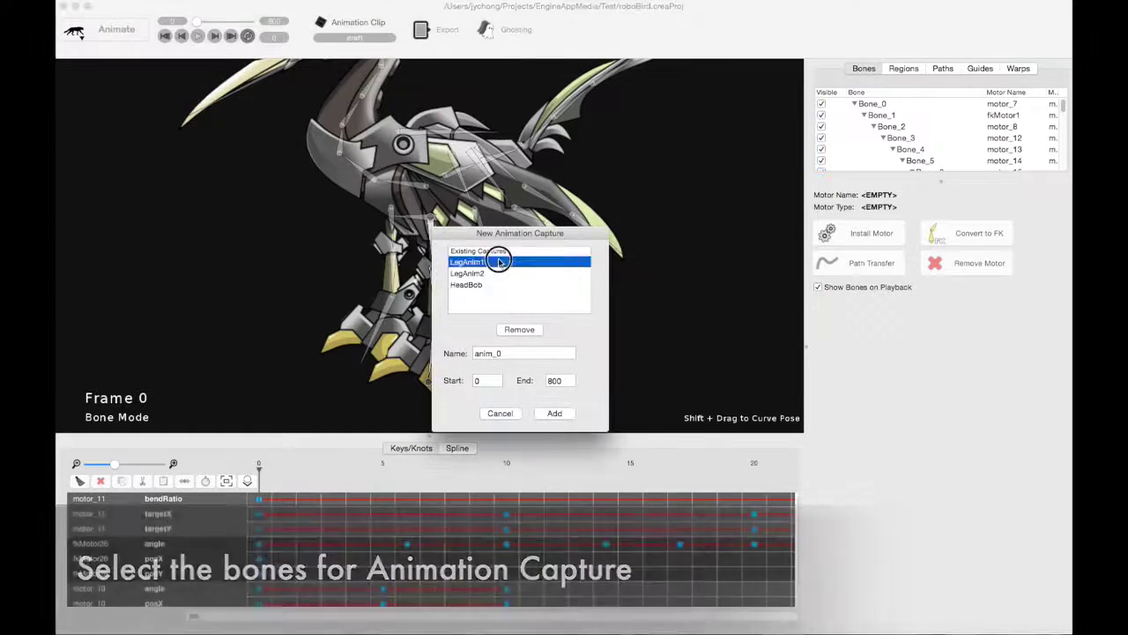
pyautogui.click(515, 334)
pyautogui.click(518, 331)
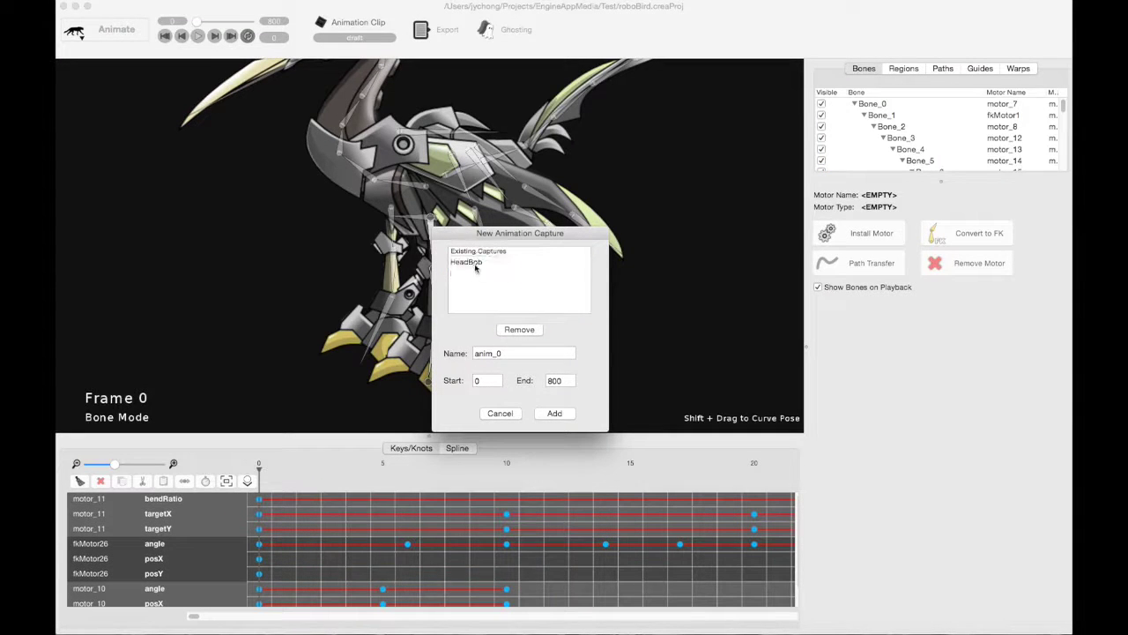
pyautogui.click(519, 329)
# Step: Add a capture named LegCapture with End frame 40
pyautogui.doubleClick(529, 352)
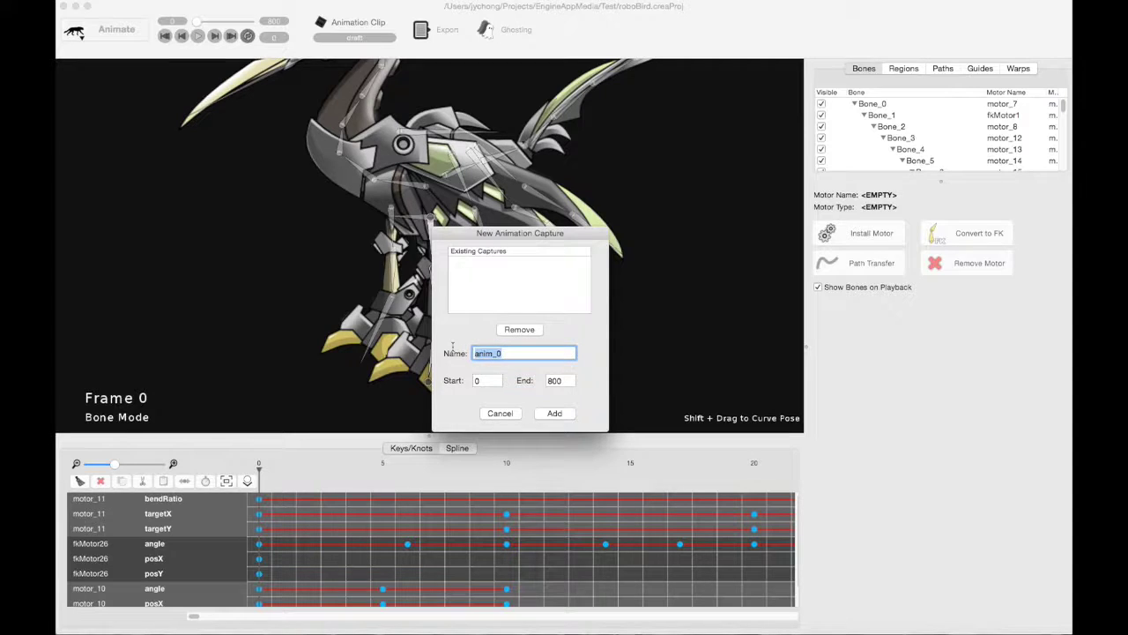
pyautogui.write('LEgCapture')
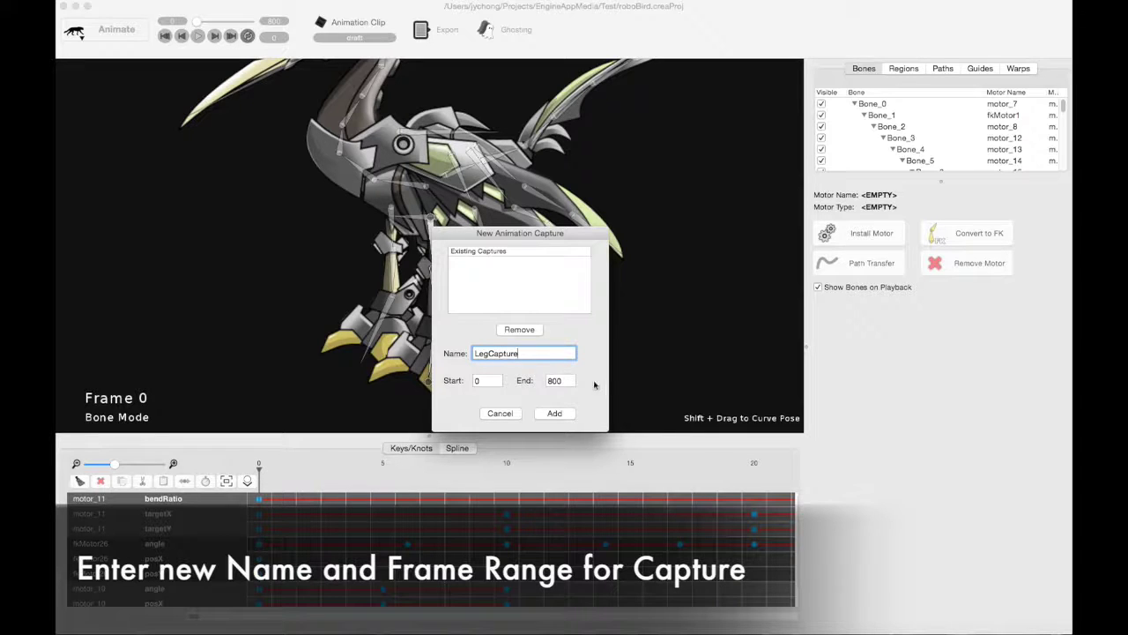
pyautogui.doubleClick(566, 380)
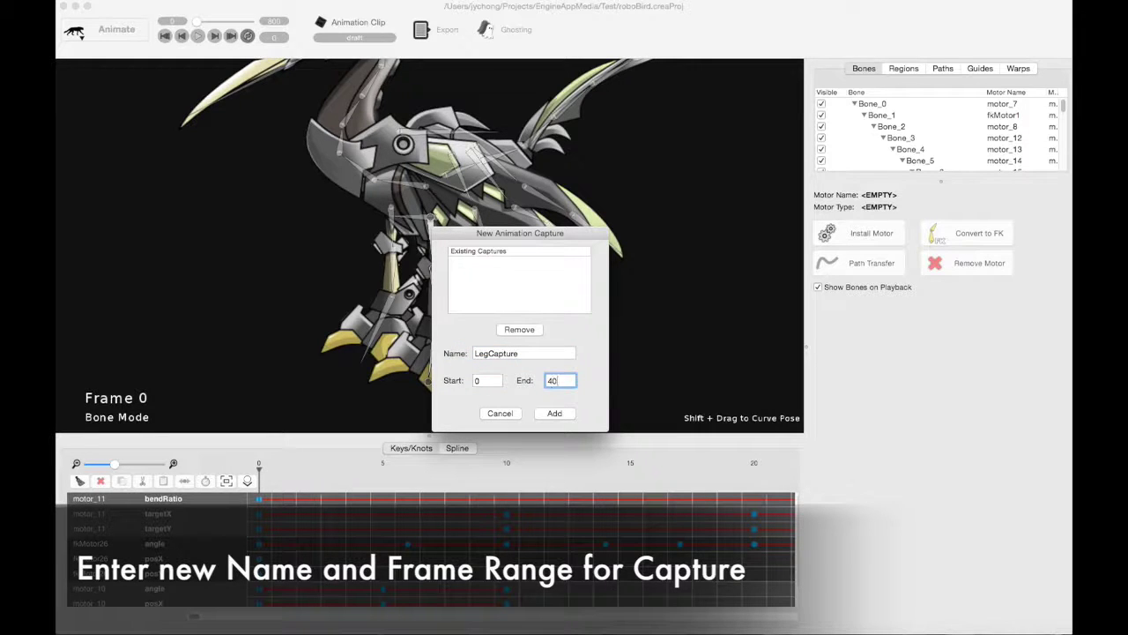
pyautogui.click(559, 413)
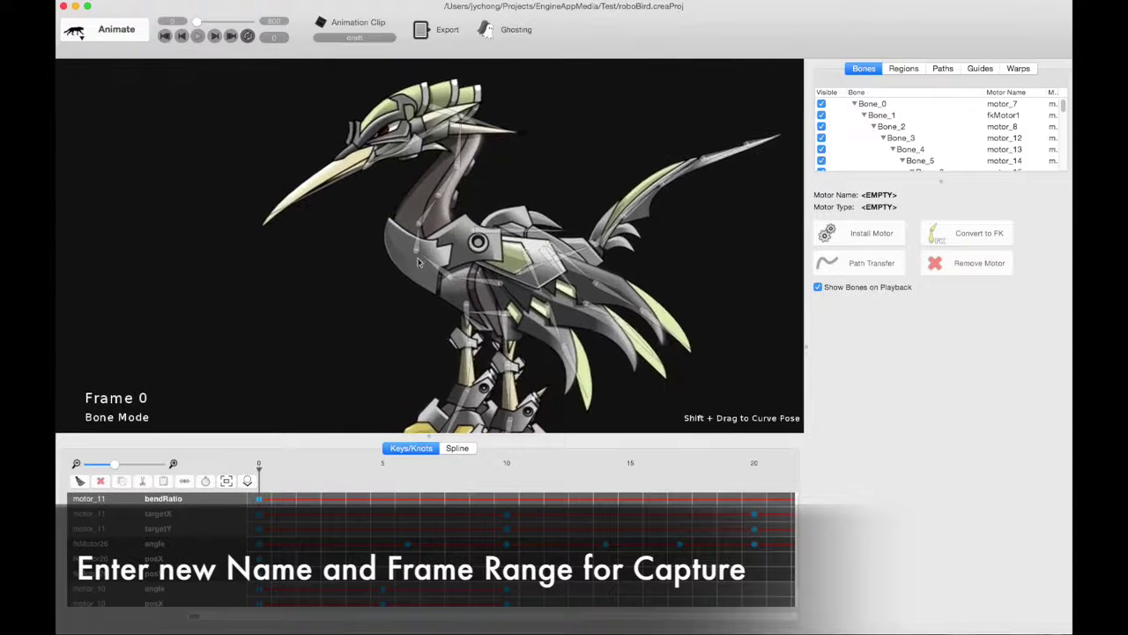
pyautogui.click(381, 163)
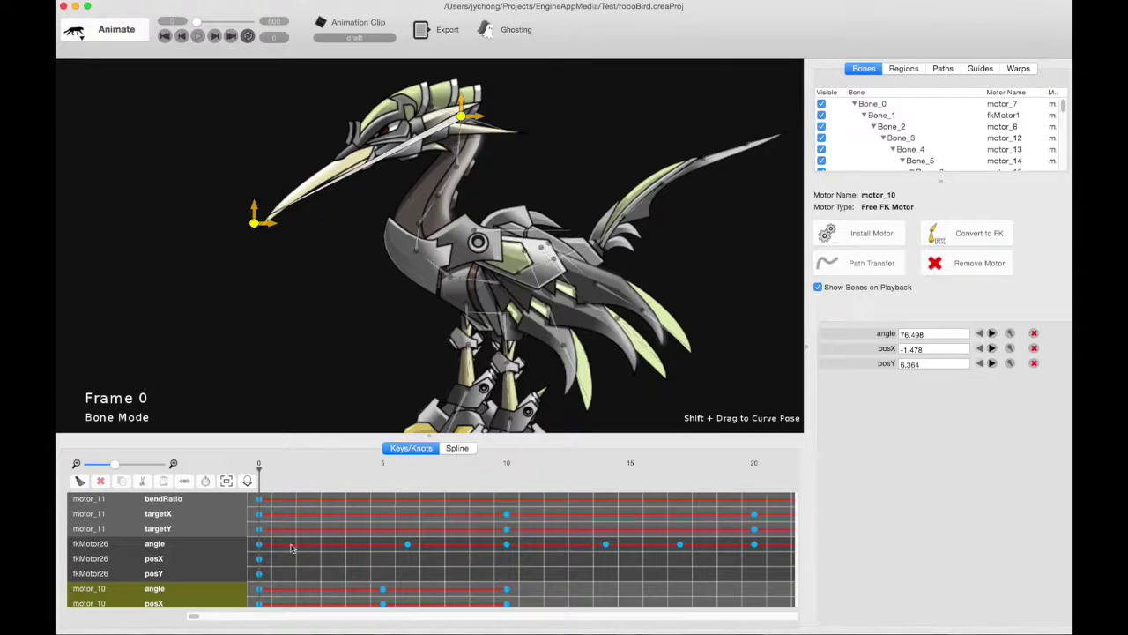
# Step: Select motor_10's angle and posX keyframes and capture them as HeadBounce
pyautogui.moveTo(252, 582); pyautogui.dragTo(517, 606)
pyautogui.click(189, 1)
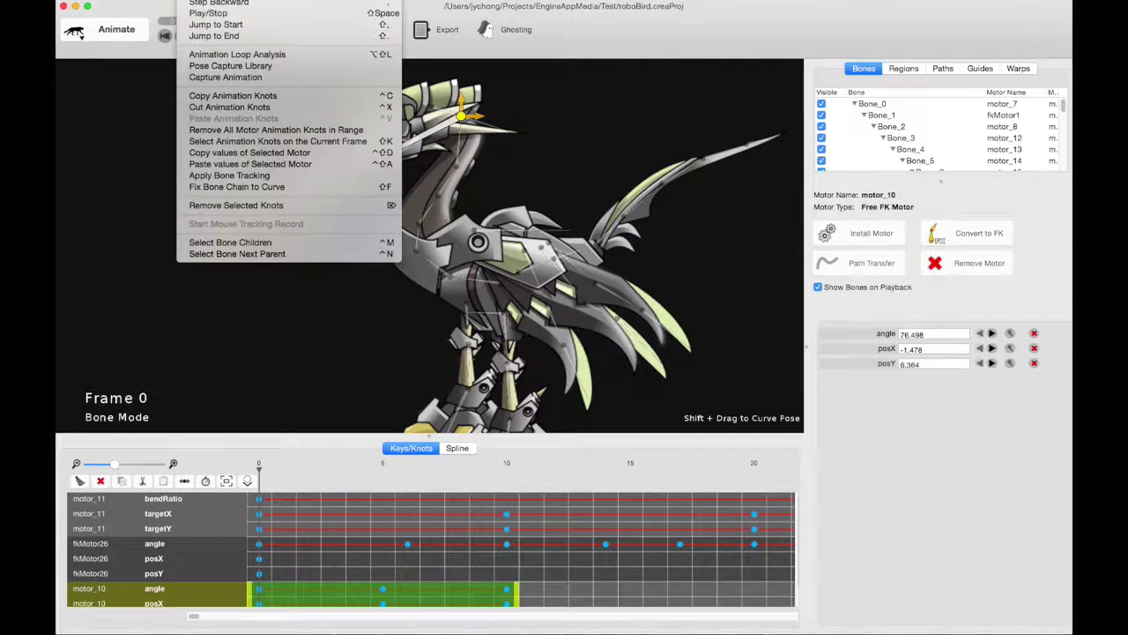
pyautogui.click(220, 77)
pyautogui.doubleClick(503, 352)
pyautogui.write('HeadBounce')
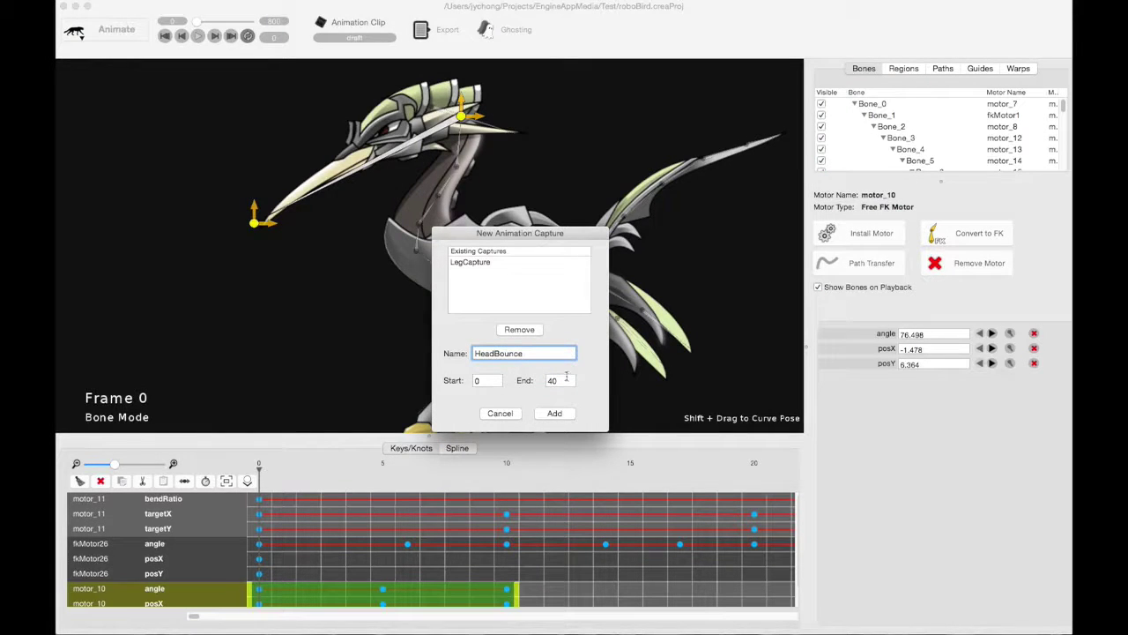
pyautogui.doubleClick(567, 379)
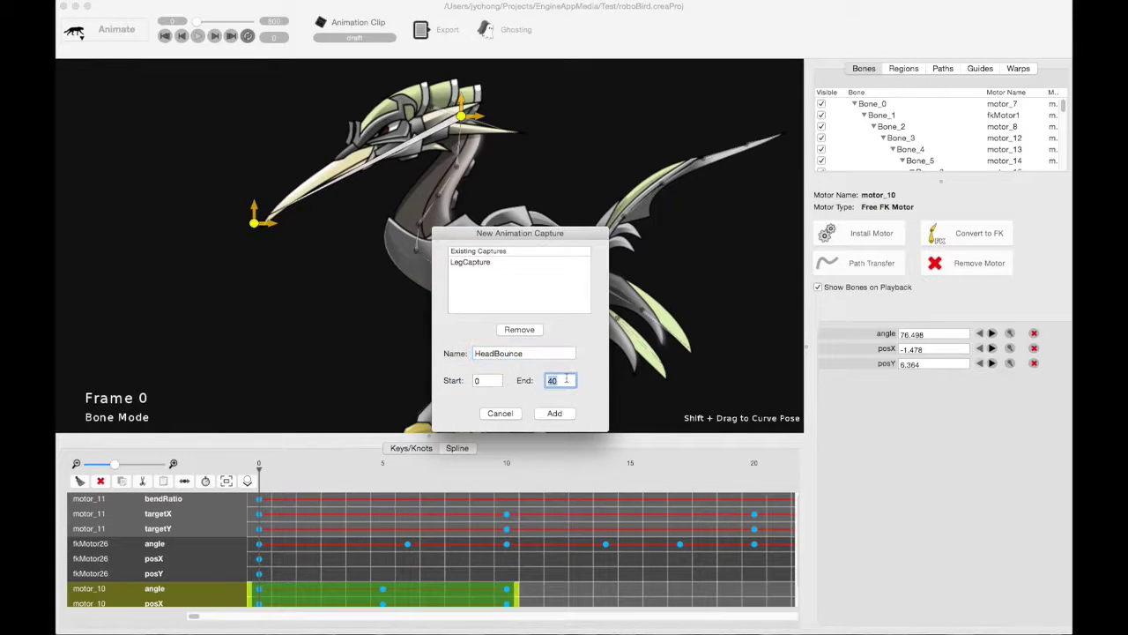
pyautogui.click(555, 414)
pyautogui.click(432, 367)
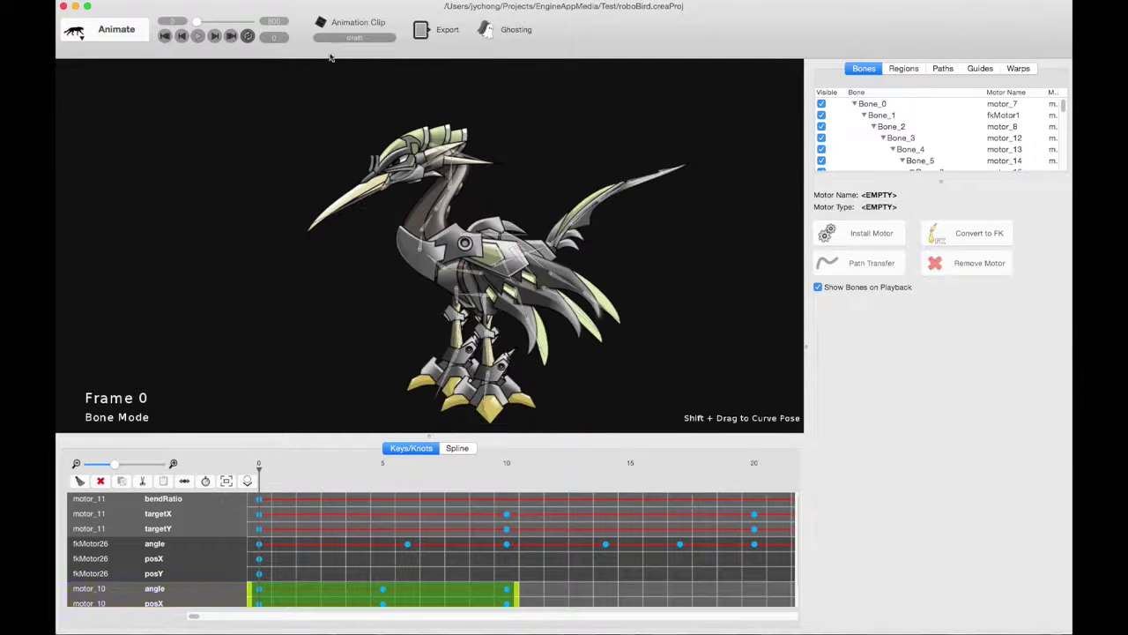
# Step: Load the 'show' animation clip and play its animation
pyautogui.click(352, 28)
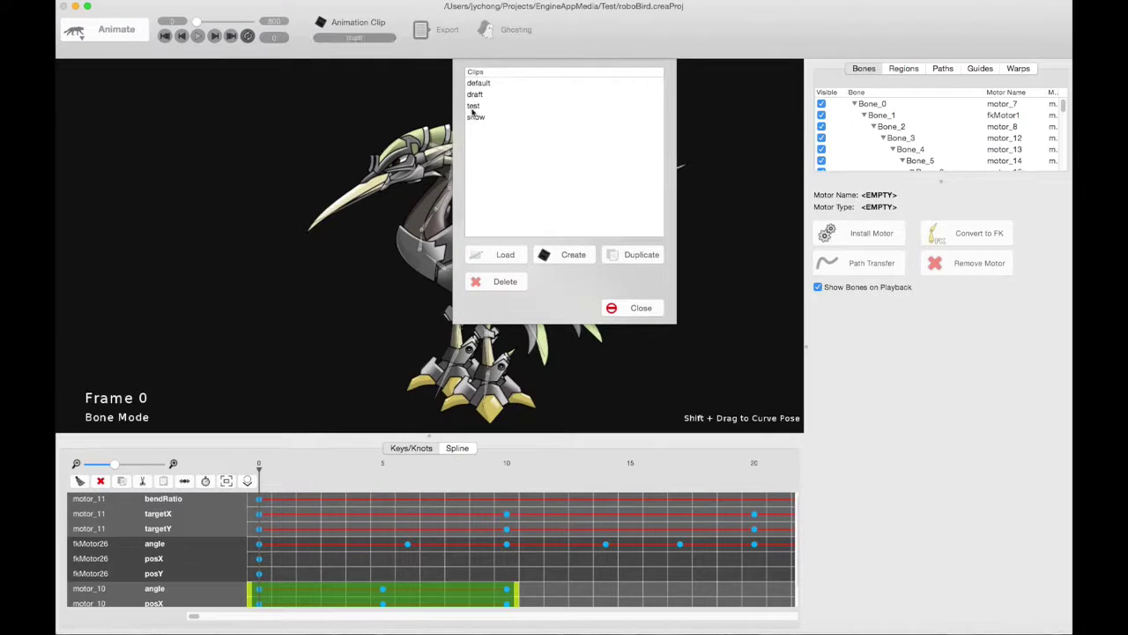
pyautogui.click(484, 119)
pyautogui.click(505, 253)
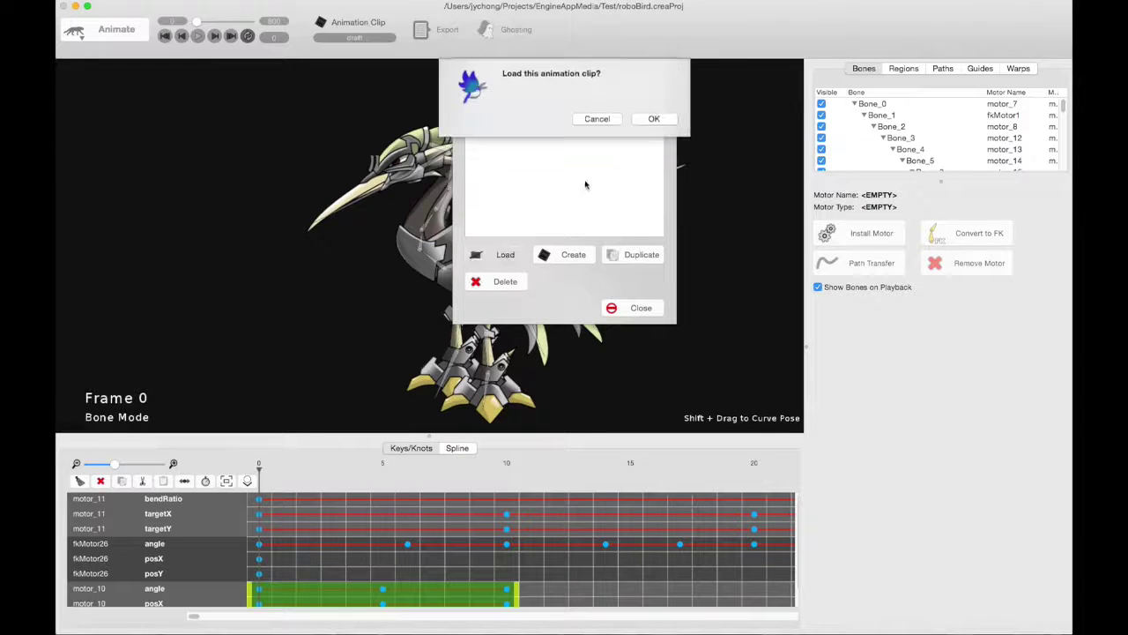
pyautogui.press('Return')
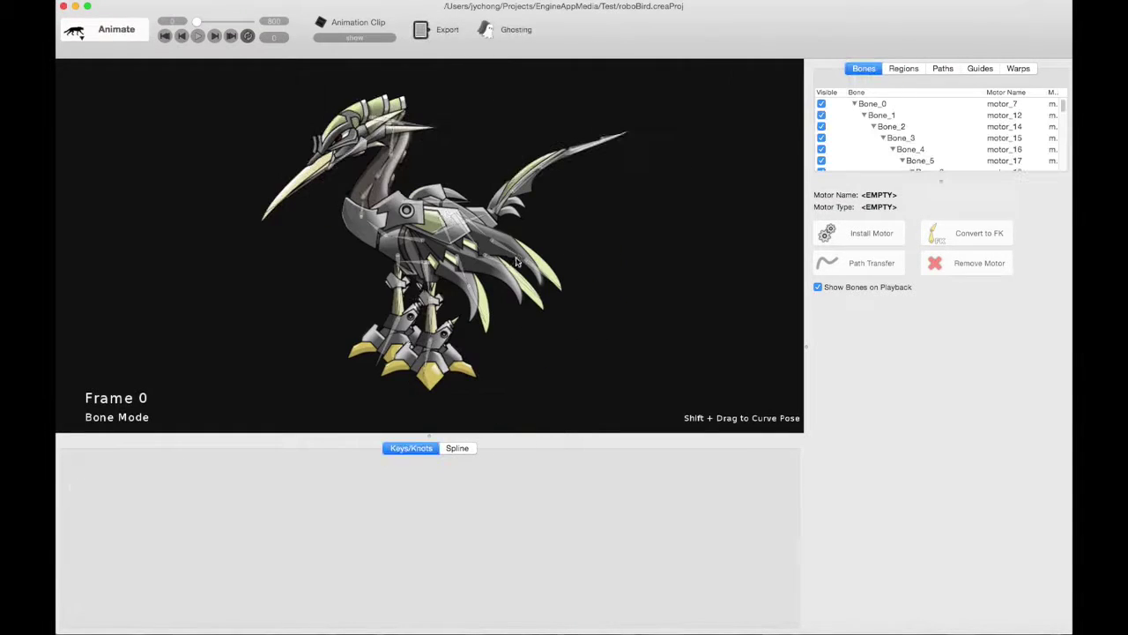
pyautogui.press('space')
pyautogui.scroll(3, 591, 304)
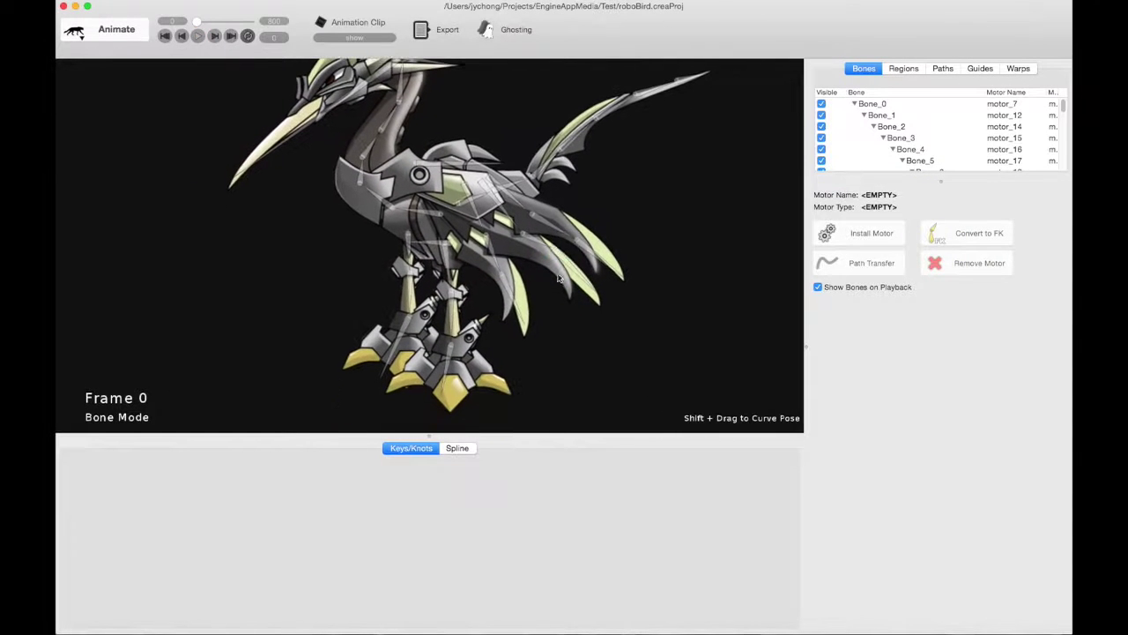
# Step: Install a Custom Cycle Motor on the selected leg bone and preview it
pyautogui.click(447, 257)
pyautogui.click(447, 257)
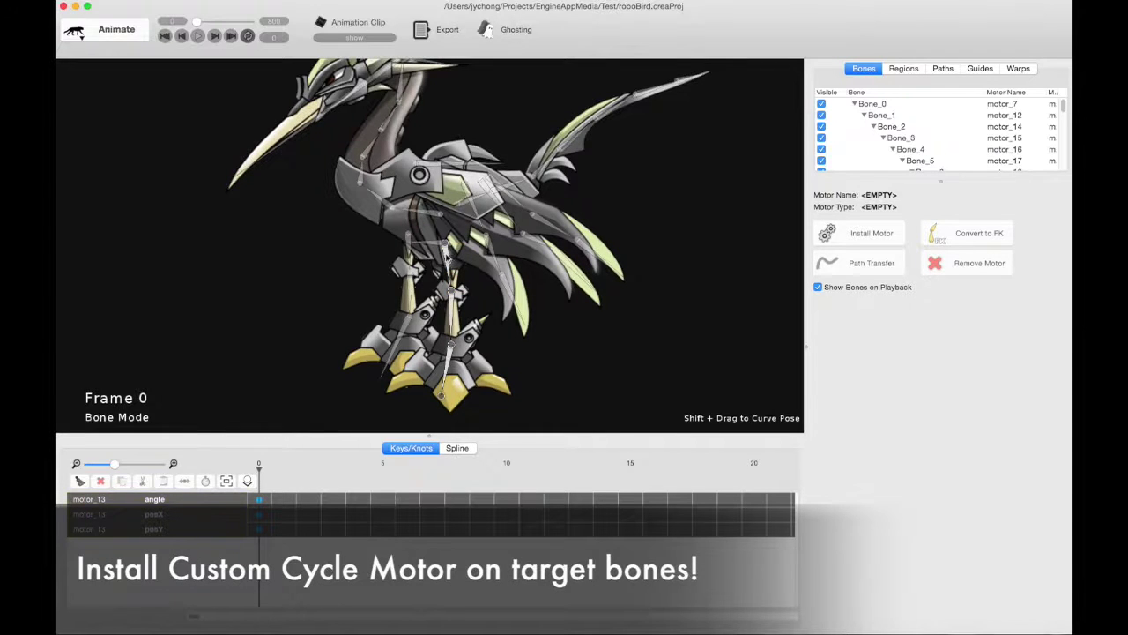
pyautogui.click(881, 234)
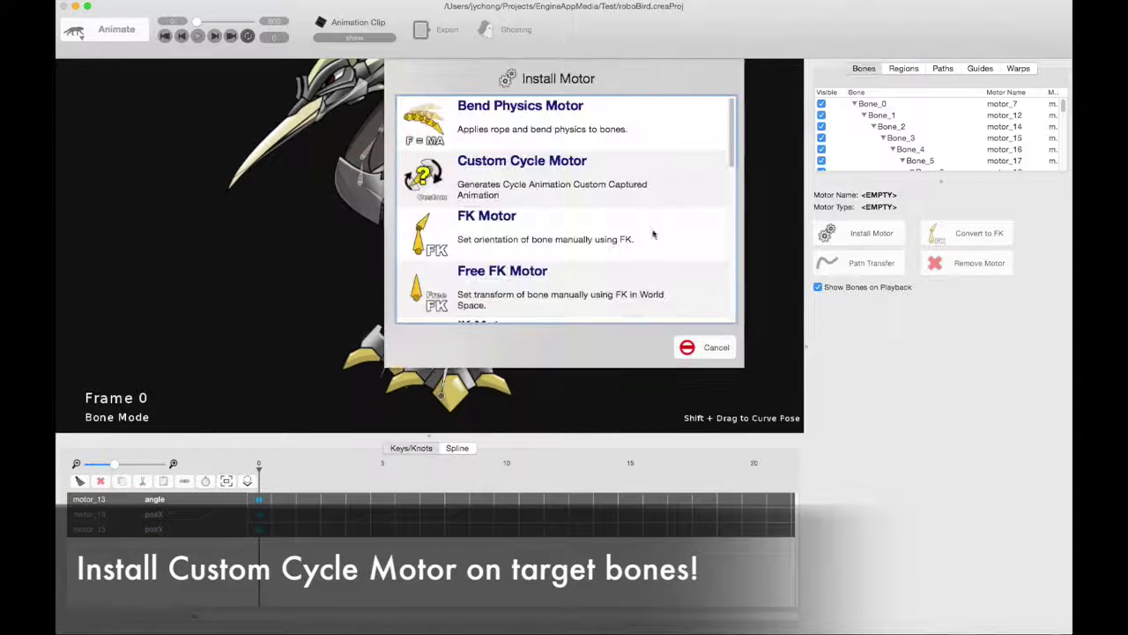
pyautogui.click(507, 172)
pyautogui.doubleClick(508, 172)
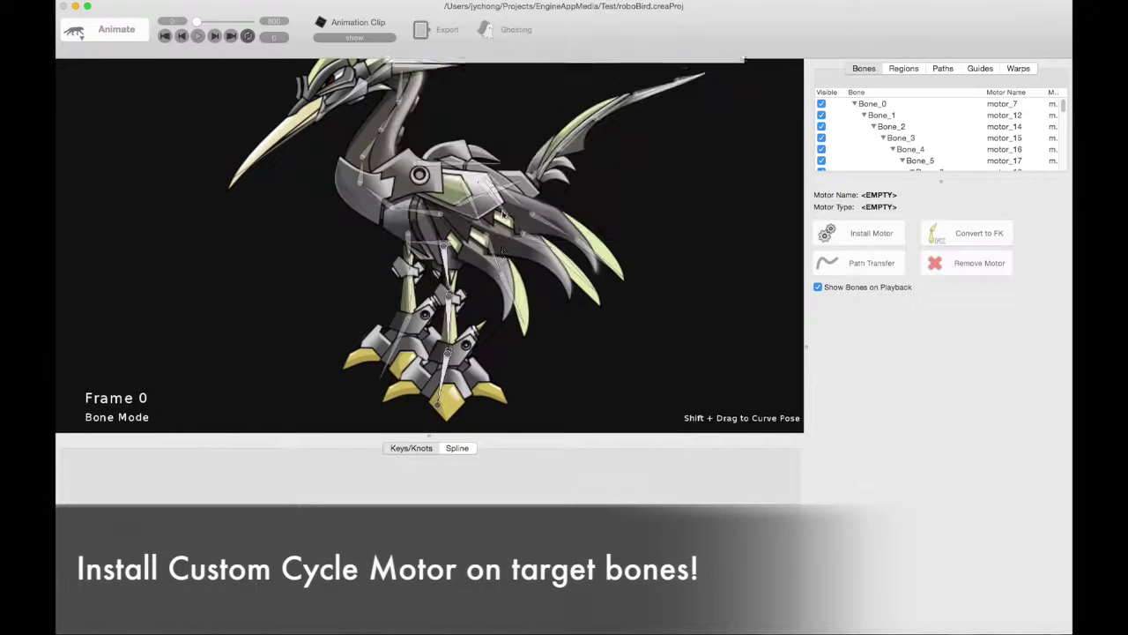
pyautogui.press('space')
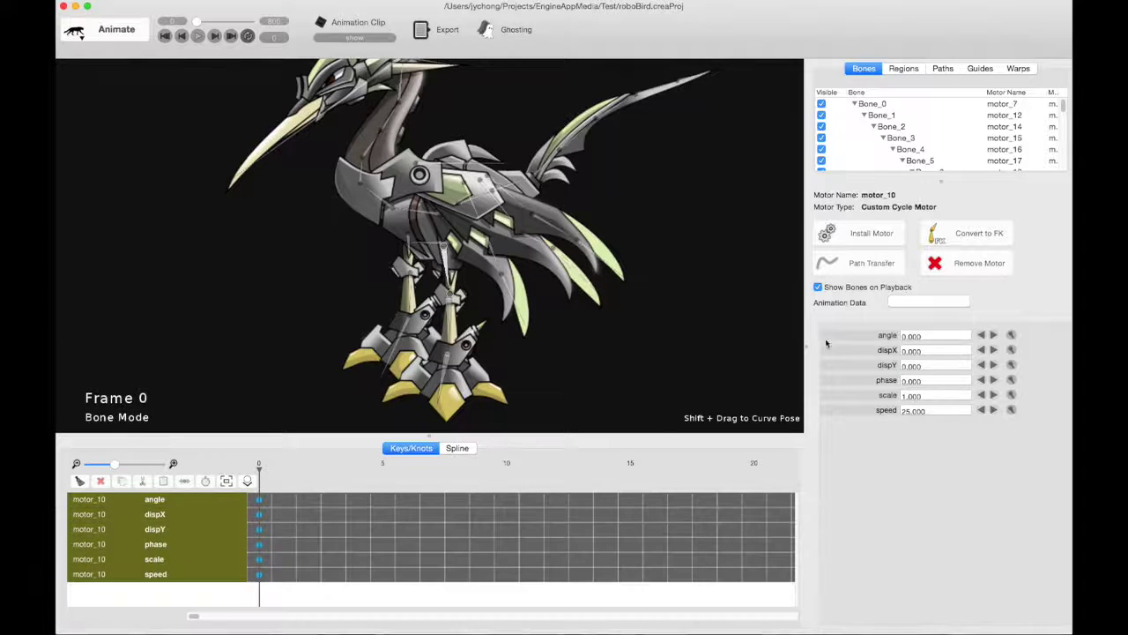
# Step: Set the motor's Animation Data to LegCapture and play the looping leg cycle
pyautogui.click(905, 303)
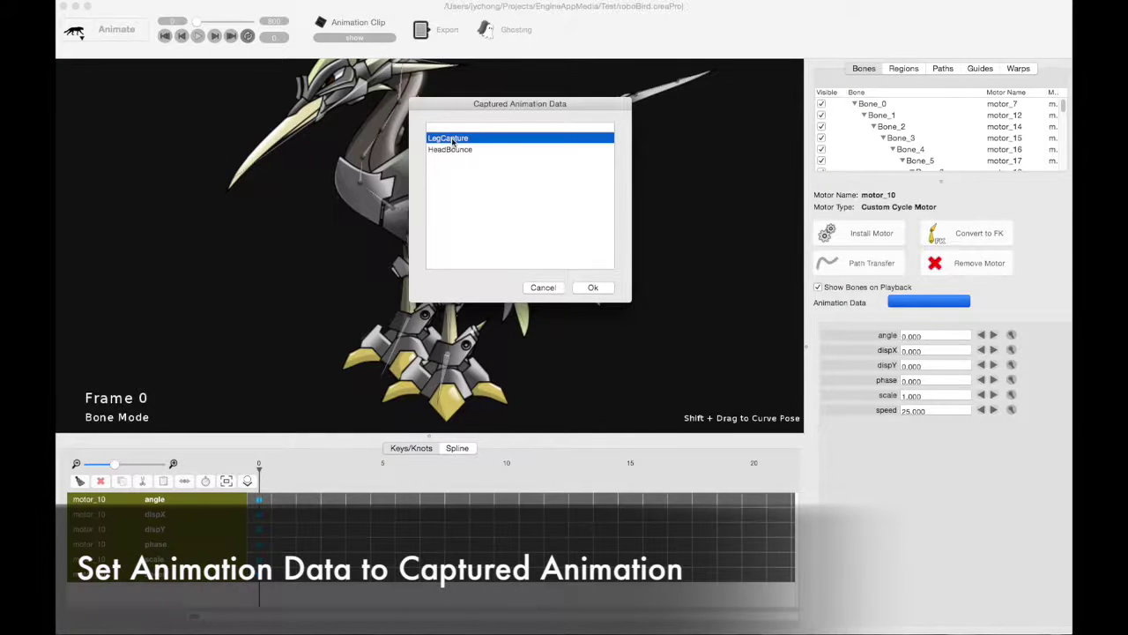
pyautogui.click(608, 289)
pyautogui.press('space')
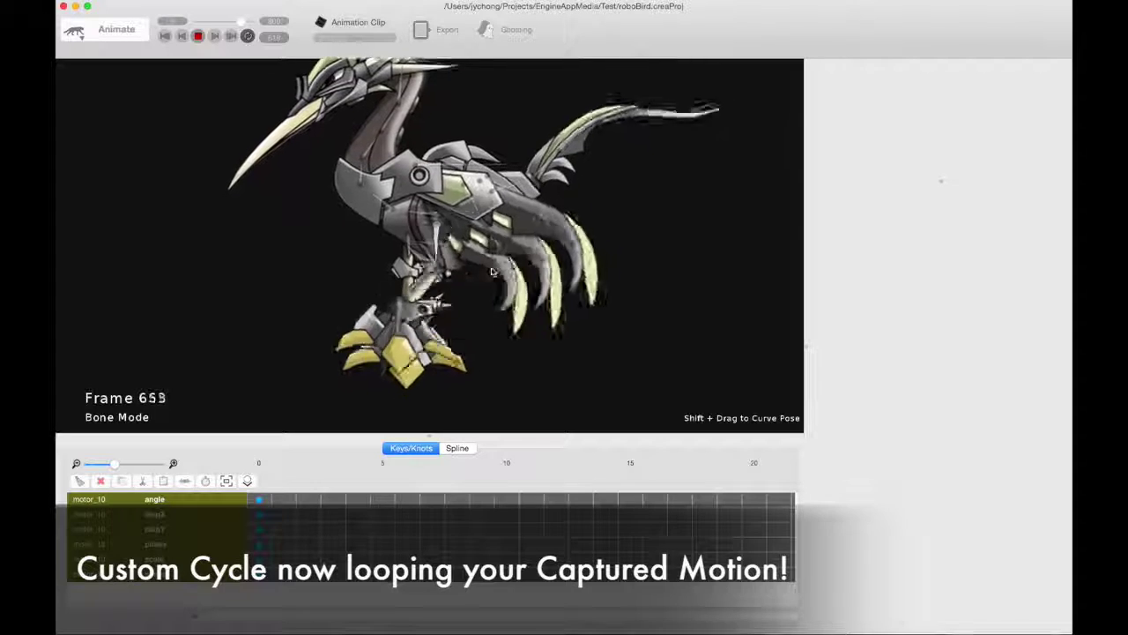
pyautogui.press('space')
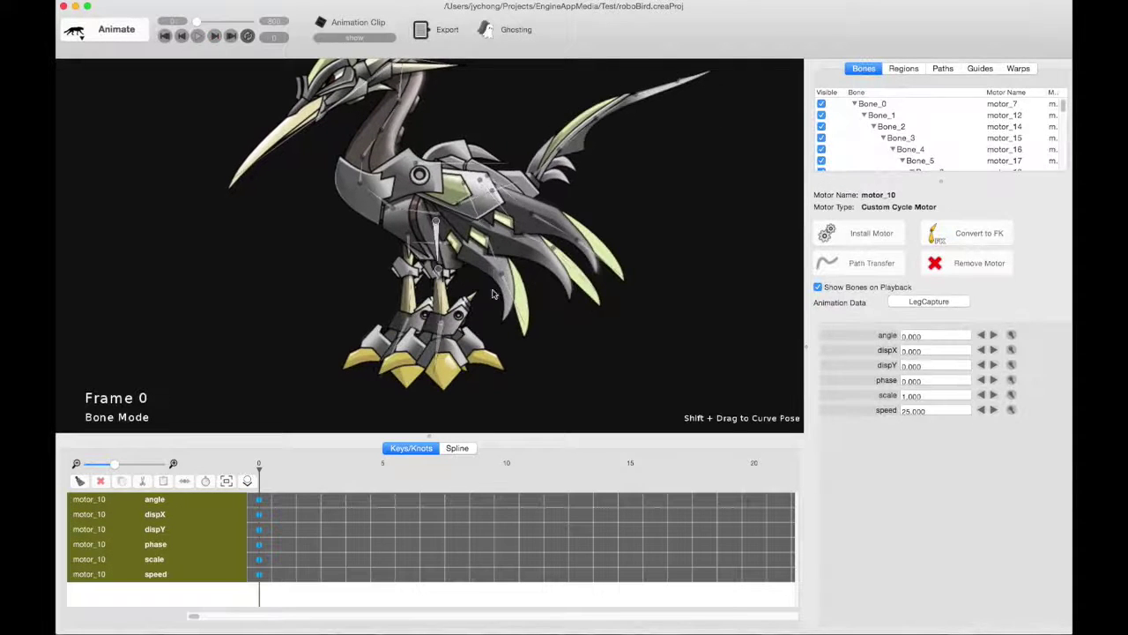
# Step: Try dispY offsets of -5 and -2 on motor_10, previewing the walk
pyautogui.click(937, 368)
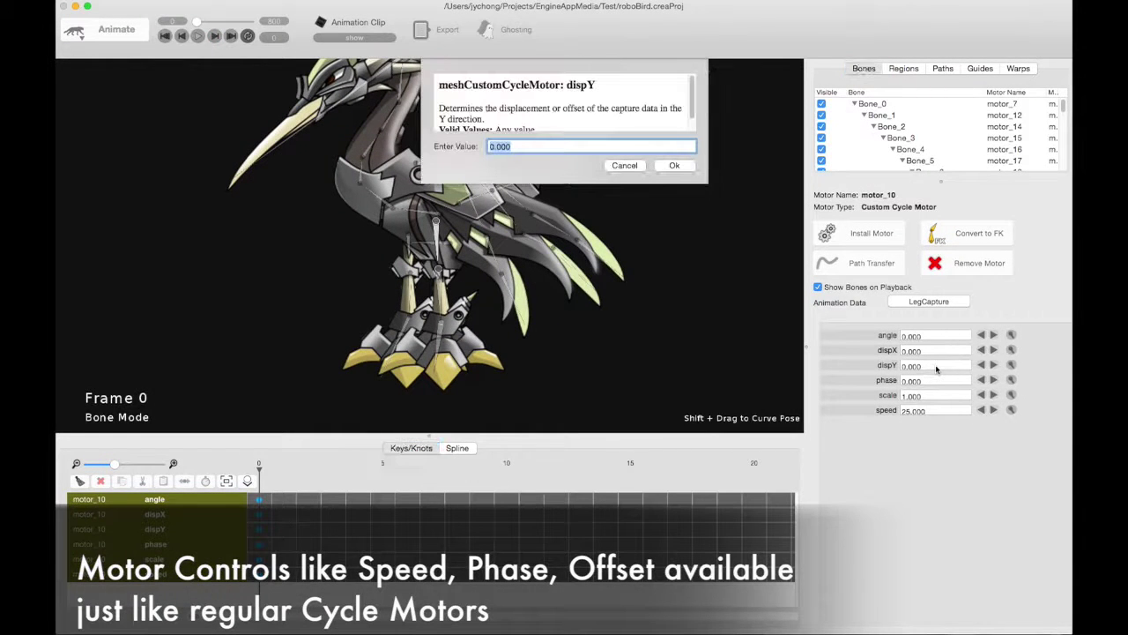
pyautogui.press('Return')
pyautogui.click(928, 361)
pyautogui.write('-2')
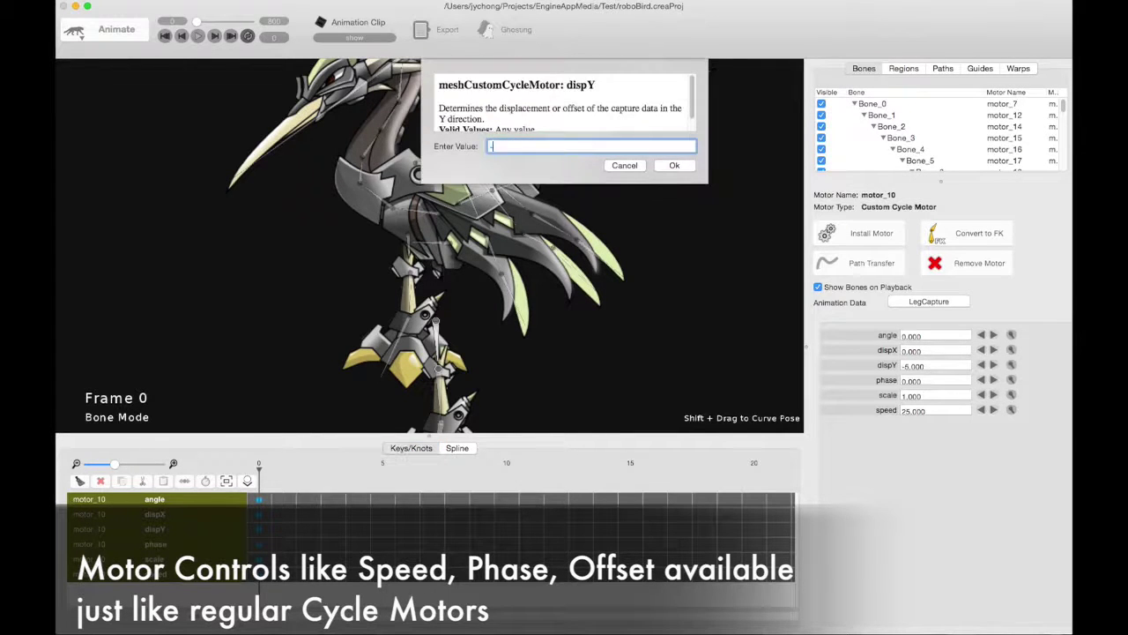
pyautogui.press('Return')
pyautogui.press('space')
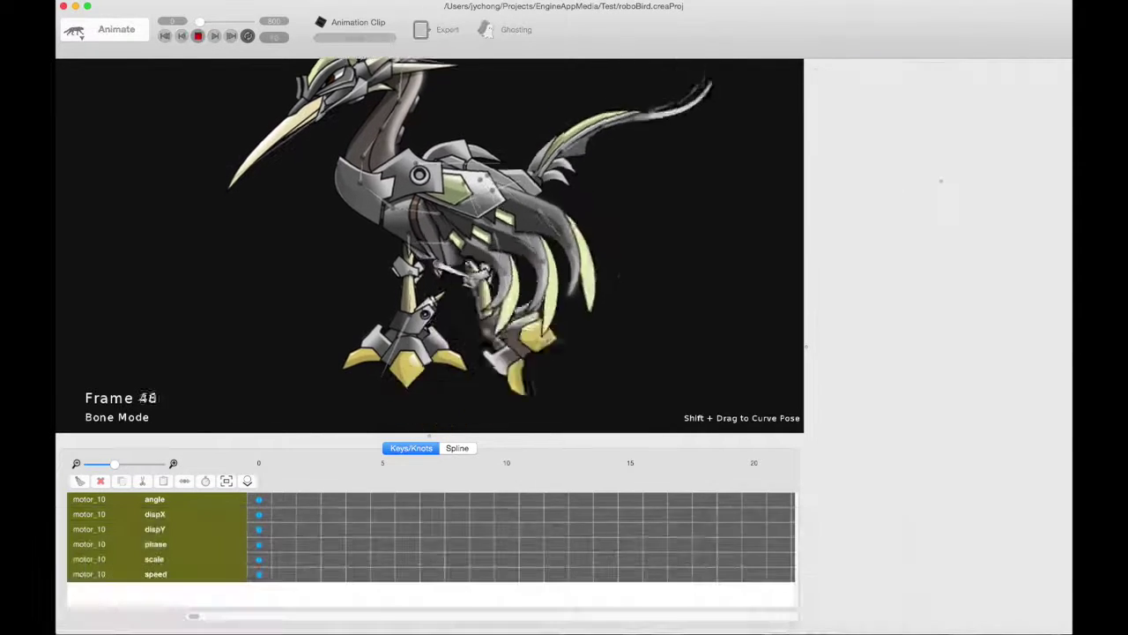
pyautogui.press('space')
# Step: Settle motor_10's dispY offset at -0.5 and preview the walk
pyautogui.click(957, 371)
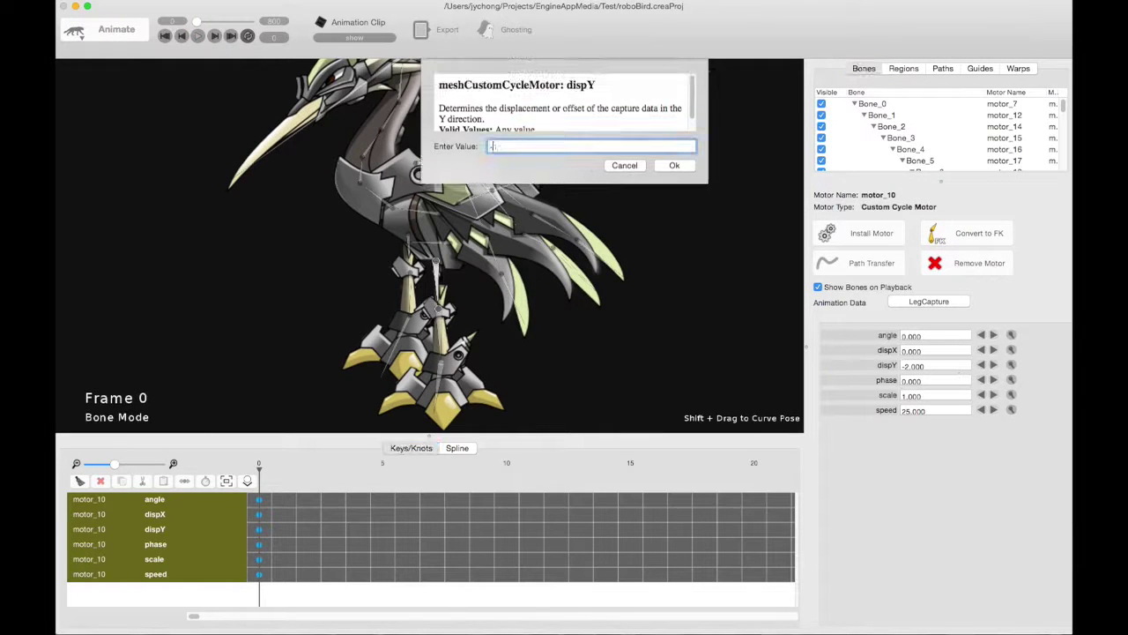
pyautogui.press('Return')
pyautogui.press('space')
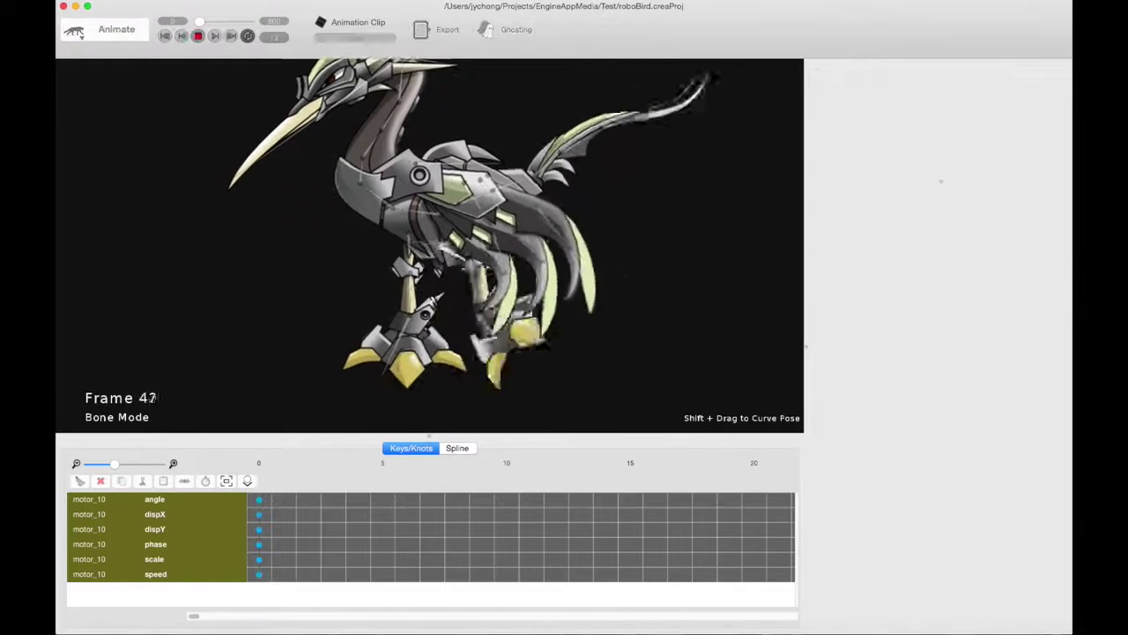
pyautogui.press('space')
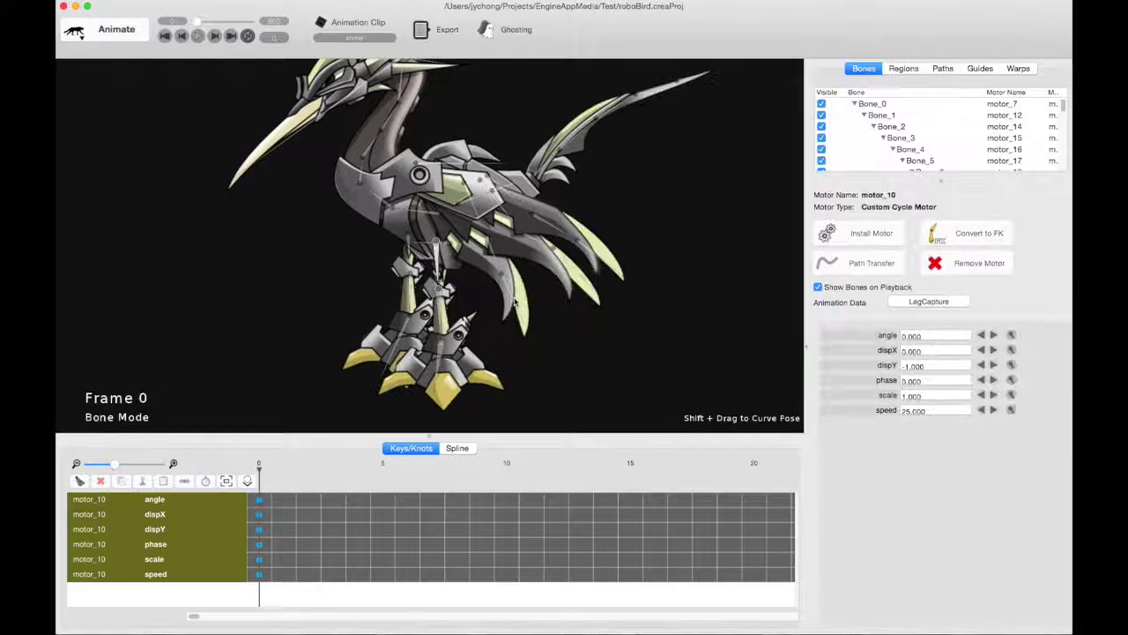
pyautogui.click(921, 363)
pyautogui.write('-')
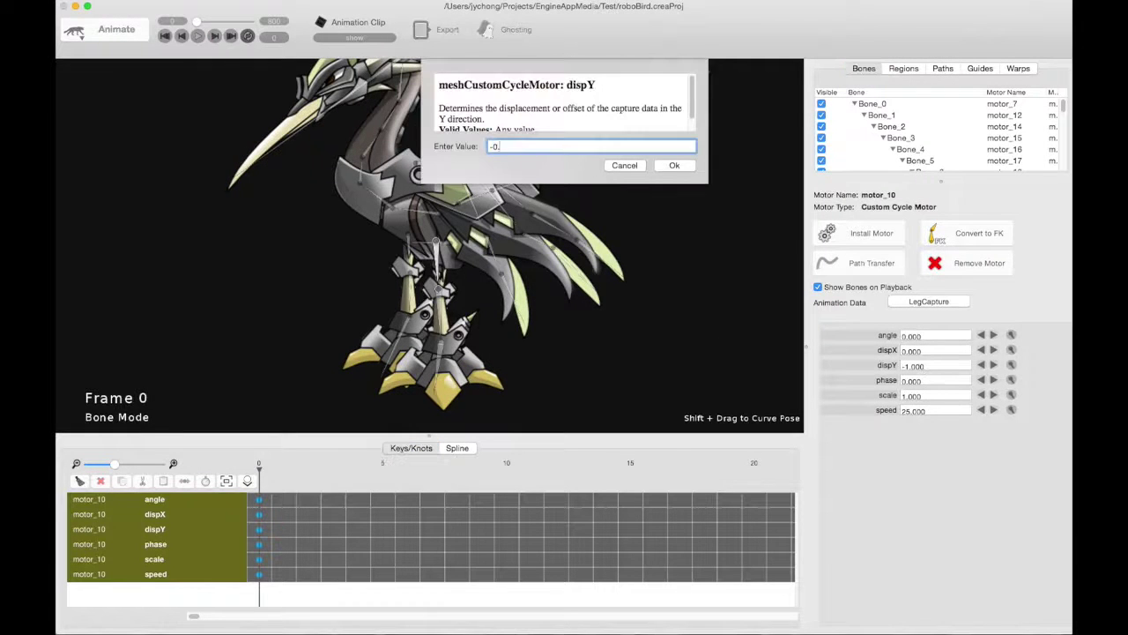
pyautogui.write('0.')
pyautogui.press('Return')
pyautogui.press('space')
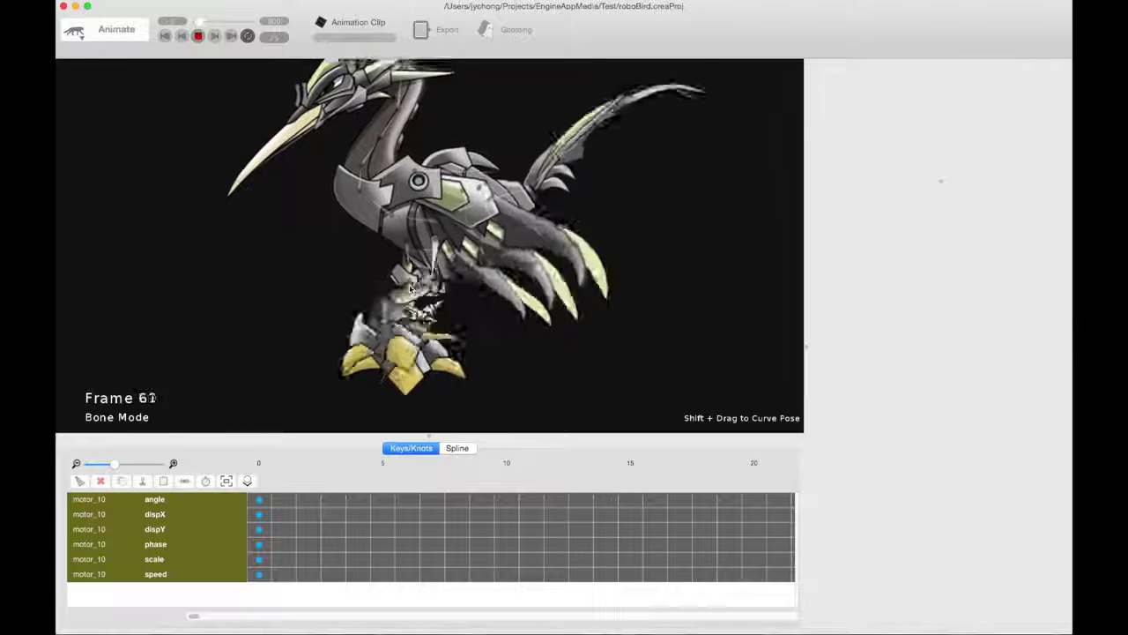
pyautogui.press('space')
# Step: Try leg cycle speeds of 5 and 10, previewing each, then rewind to frame 0
pyautogui.click(916, 412)
pyautogui.write('5')
pyautogui.press('Return')
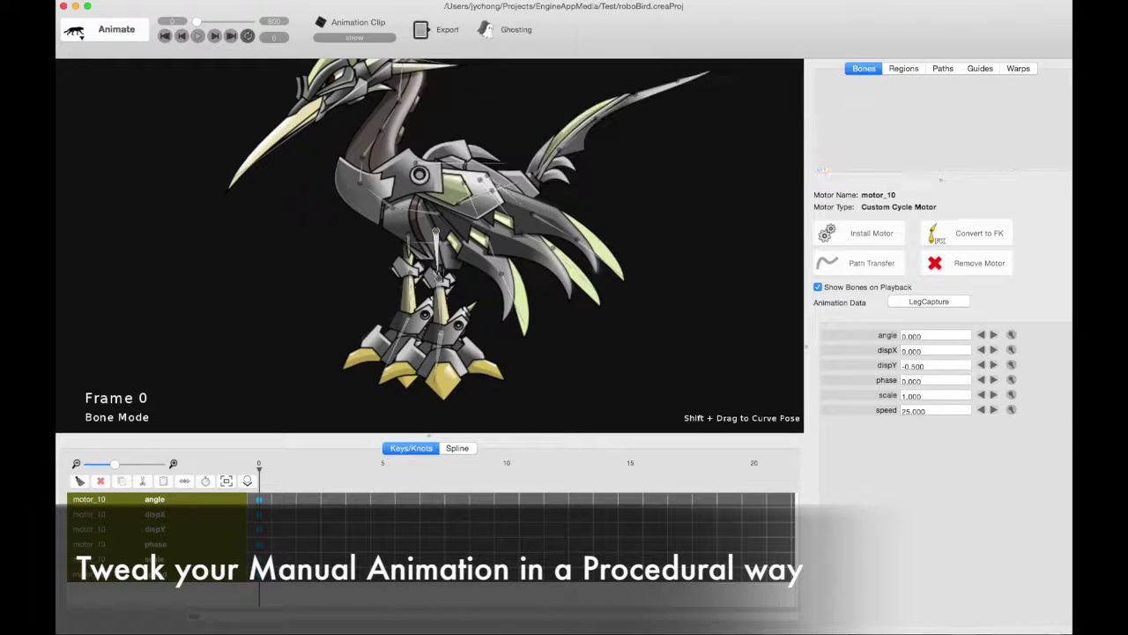
pyautogui.press('space')
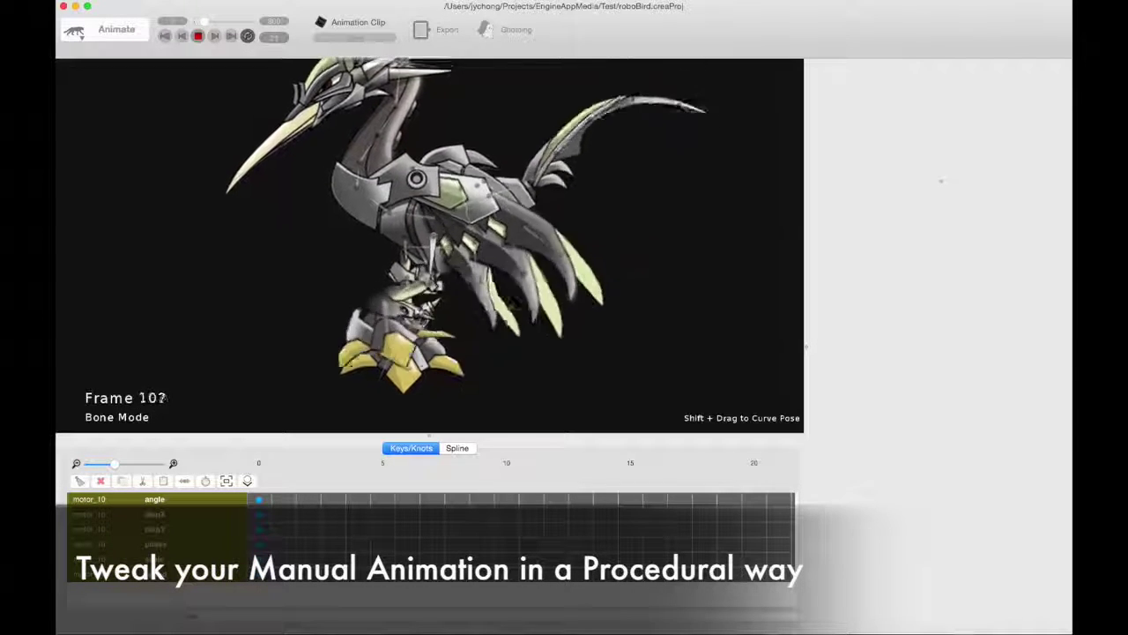
pyautogui.press('space')
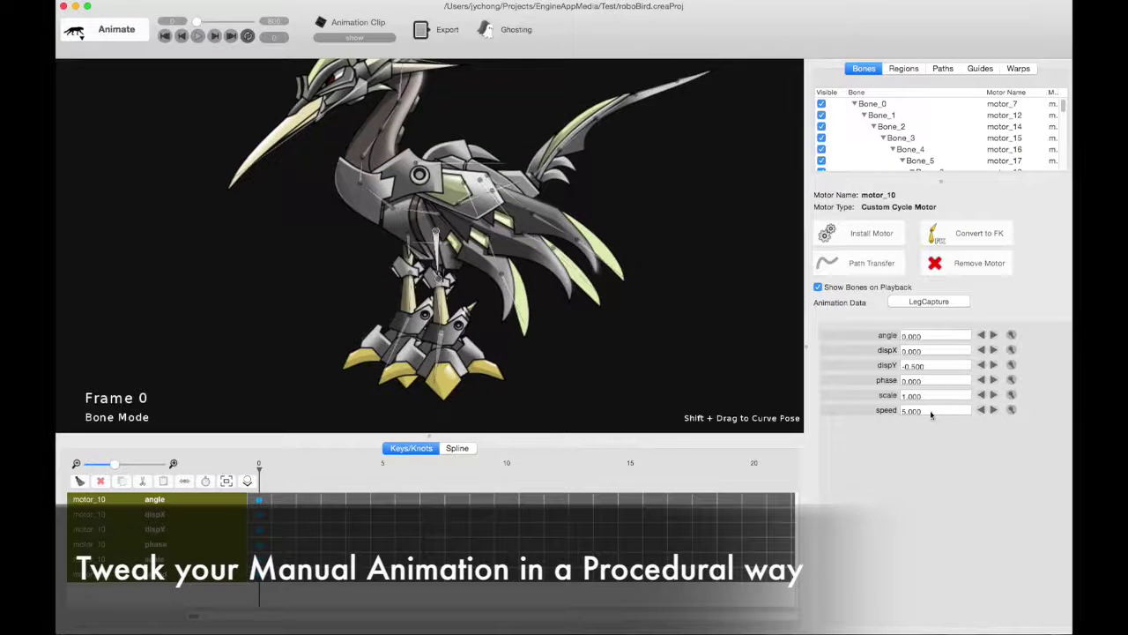
pyautogui.click(929, 410)
pyautogui.write('10')
pyautogui.press('Return')
pyautogui.press('space')
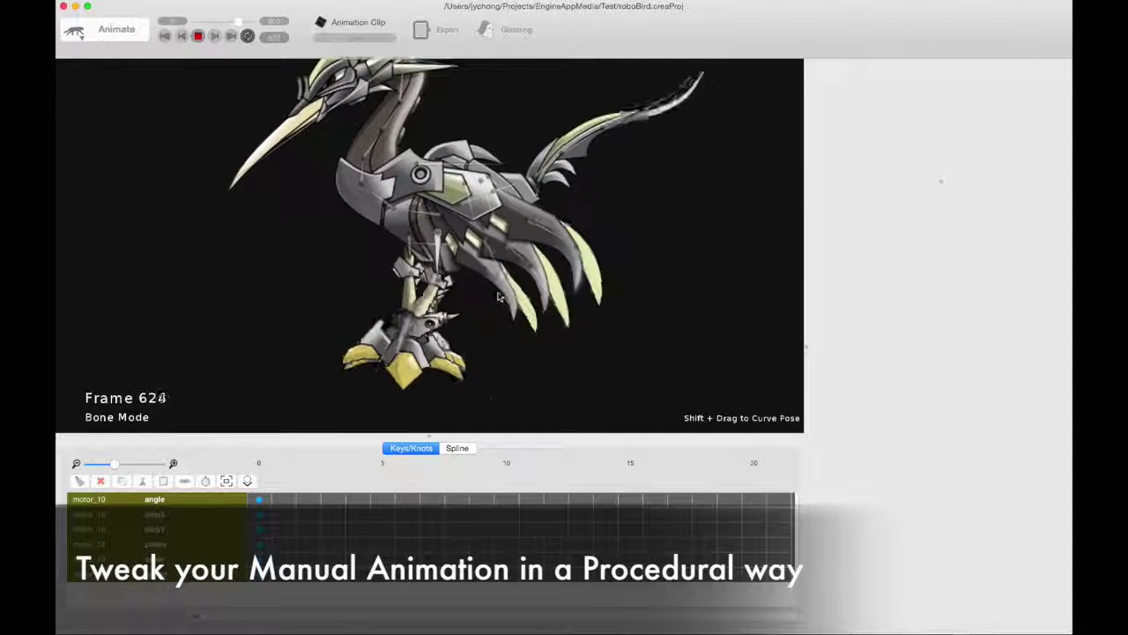
pyautogui.press('space')
pyautogui.press('Home')
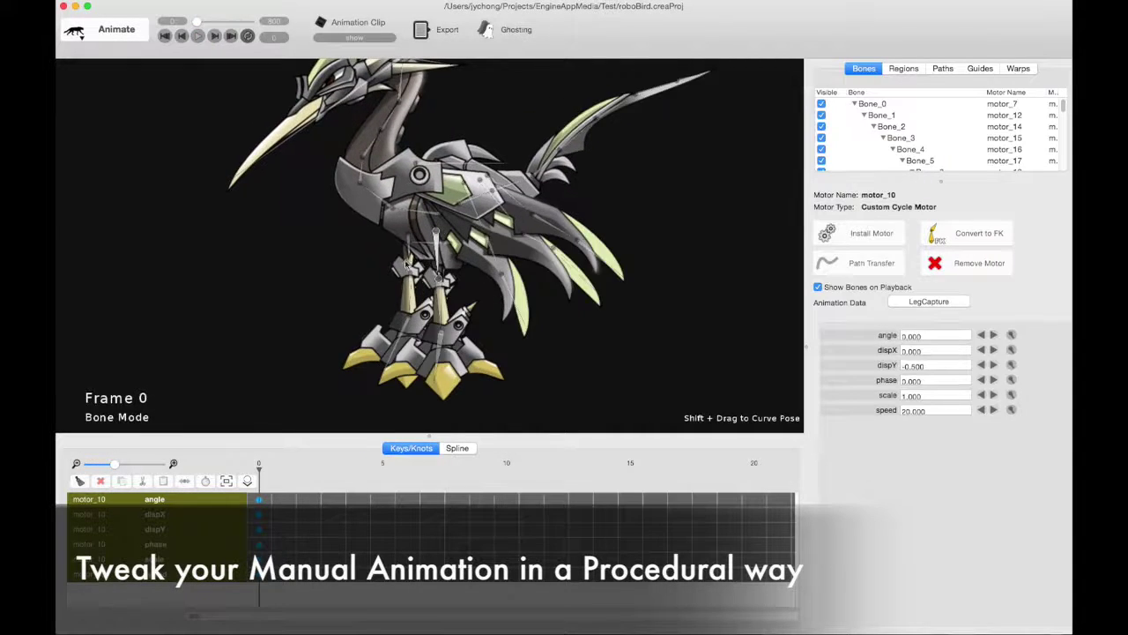
# Step: Install a Custom Cycle Motor on the other leg bone with speed 20
pyautogui.click(410, 256)
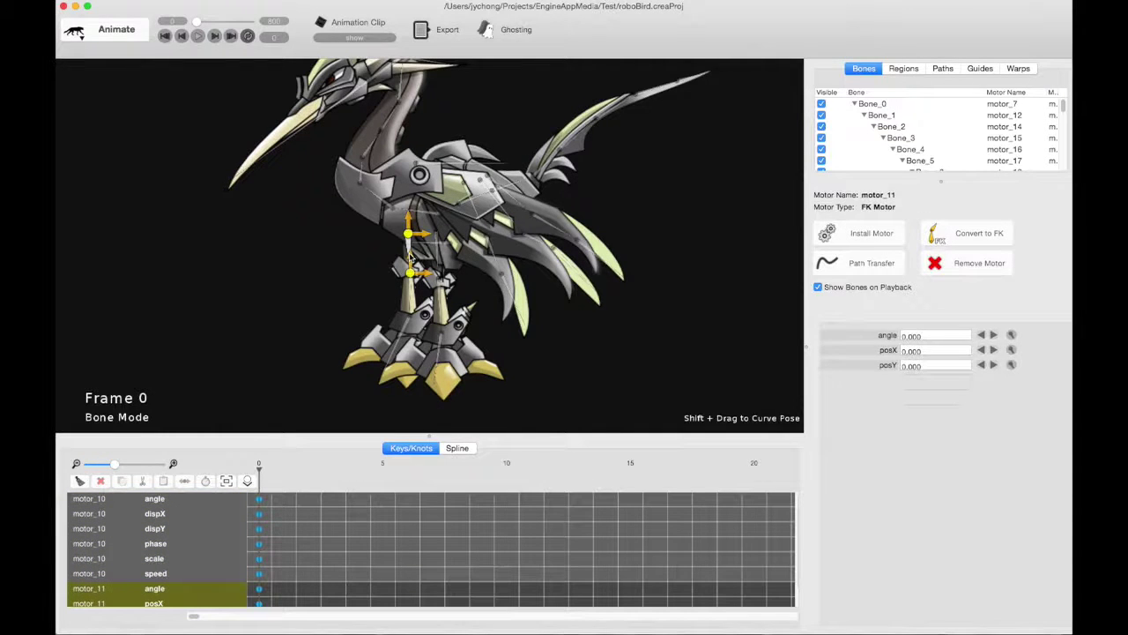
pyautogui.click(410, 257)
pyautogui.click(859, 233)
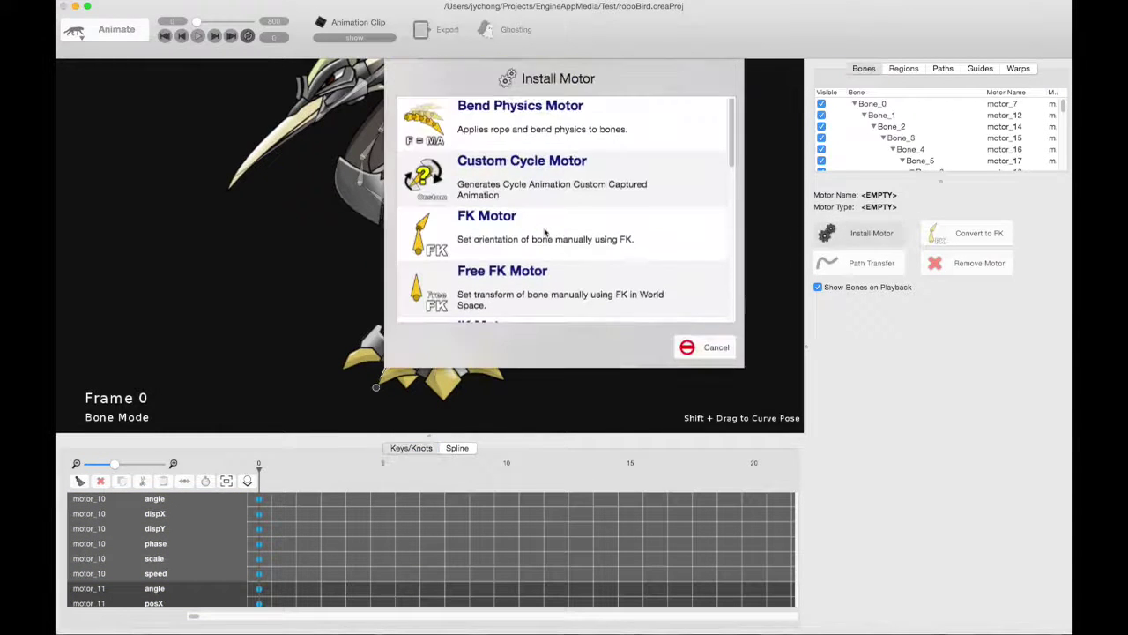
pyautogui.click(503, 171)
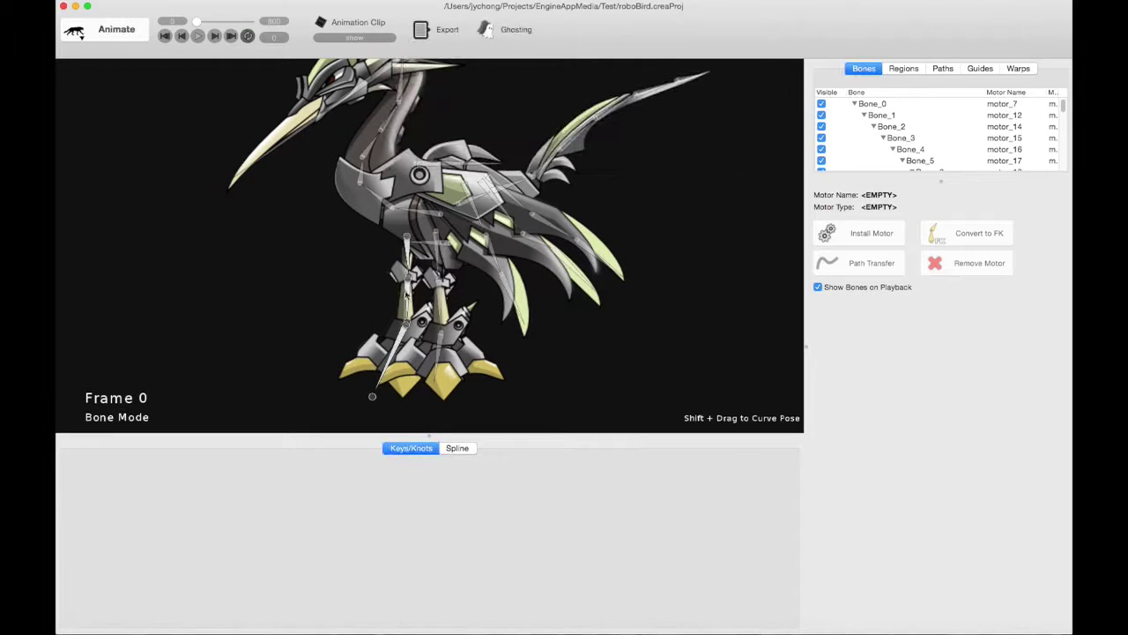
pyautogui.doubleClick(931, 411)
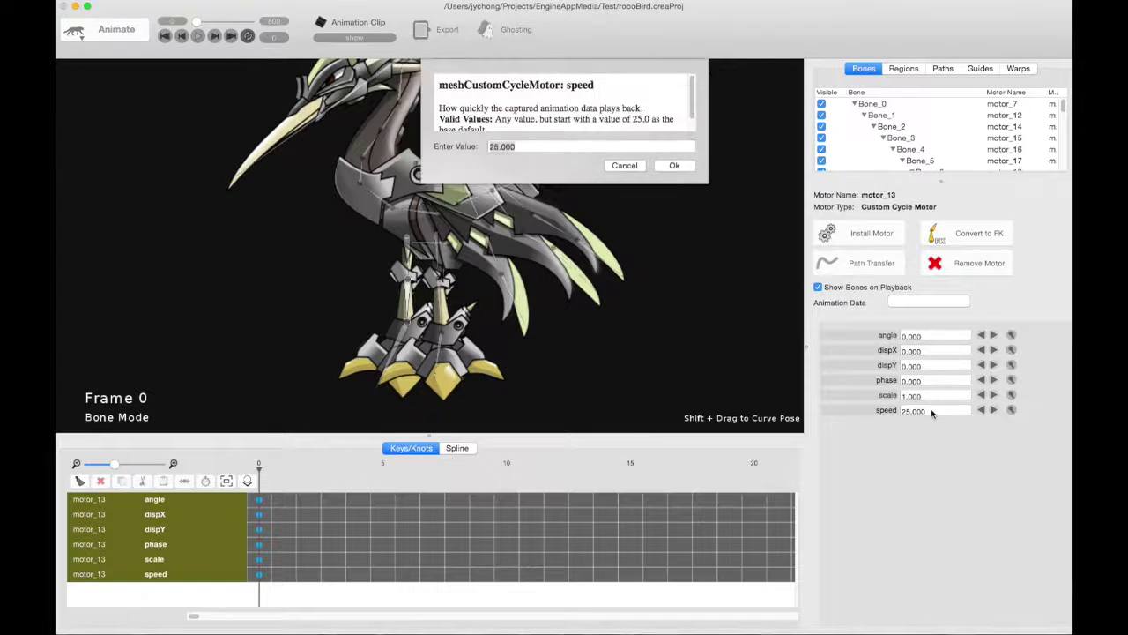
pyautogui.write('20')
pyautogui.press('Return')
pyautogui.press('space')
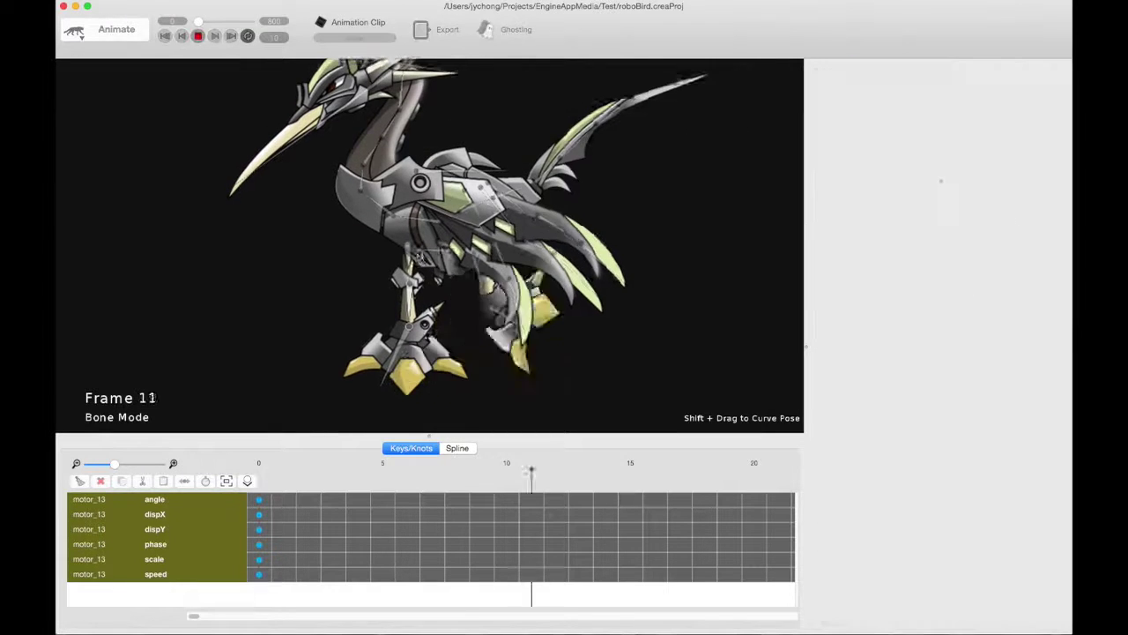
# Step: Assign LegCapture as its Animation Data and preview both legs walking
pyautogui.click(930, 302)
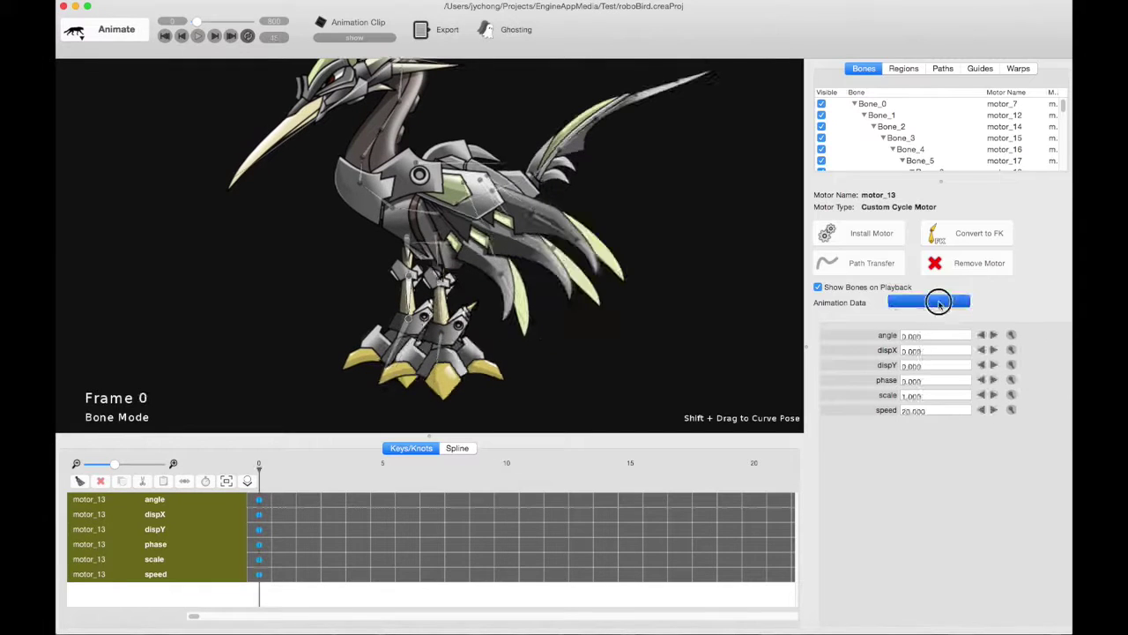
pyautogui.click(483, 139)
pyautogui.click(594, 289)
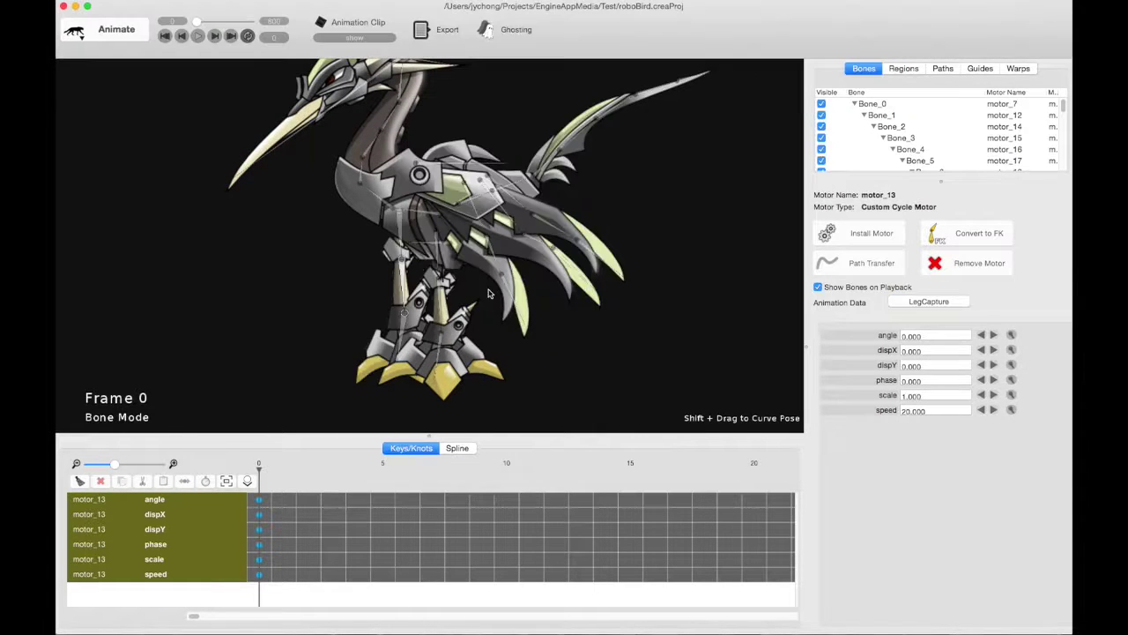
pyautogui.press('space')
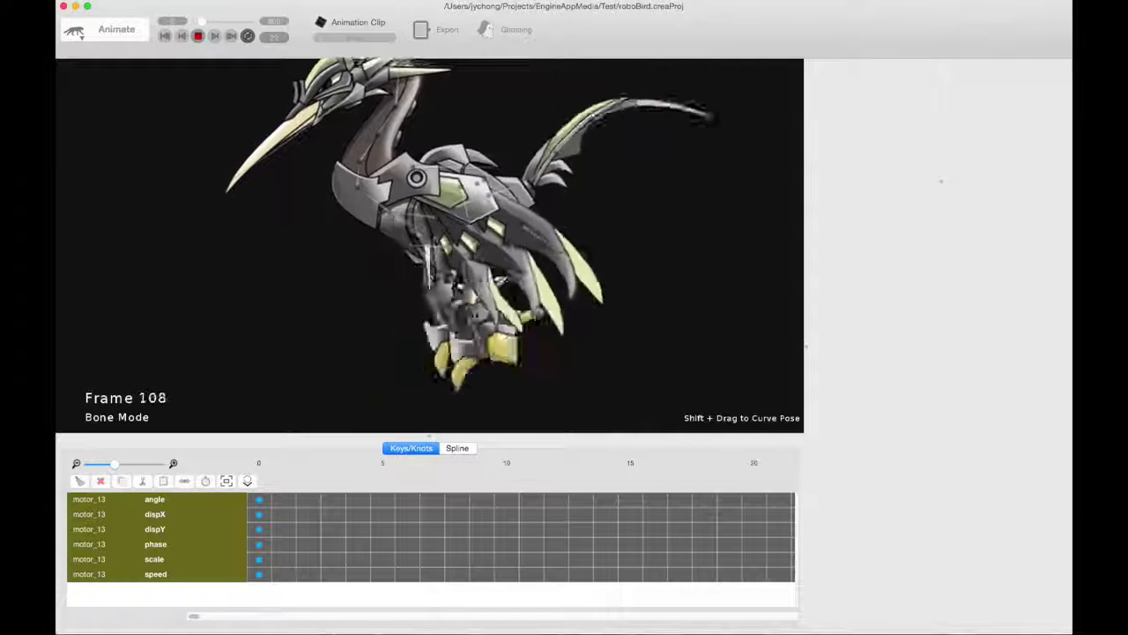
pyautogui.press('space')
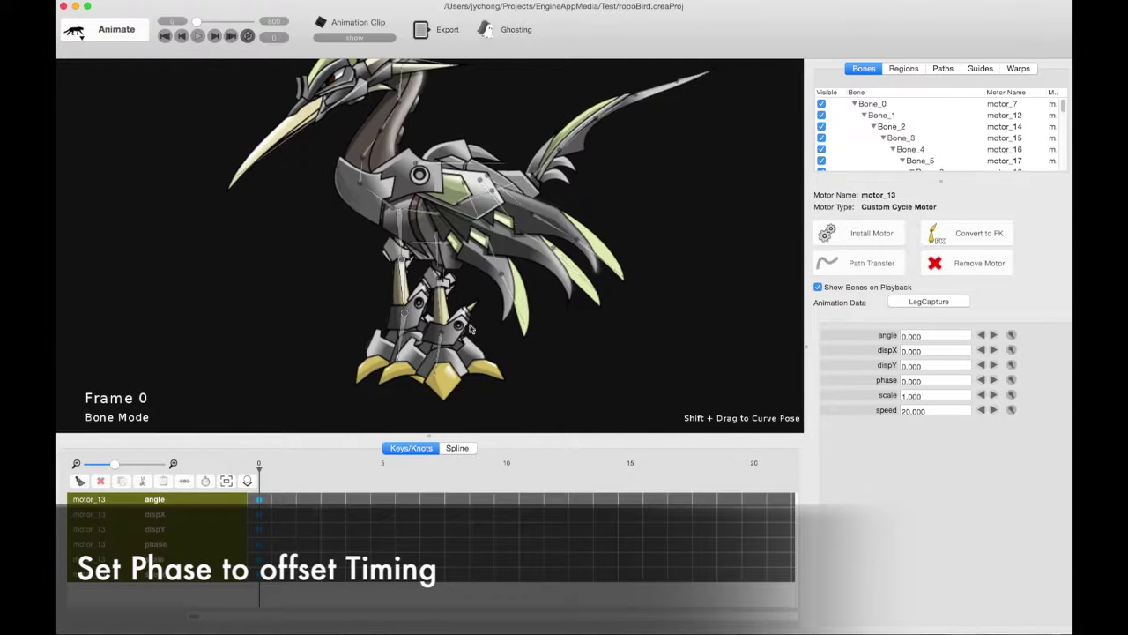
# Step: Give the second leg's motor_13 a phase of 0.5, then preview the alternating legs
pyautogui.click(948, 384)
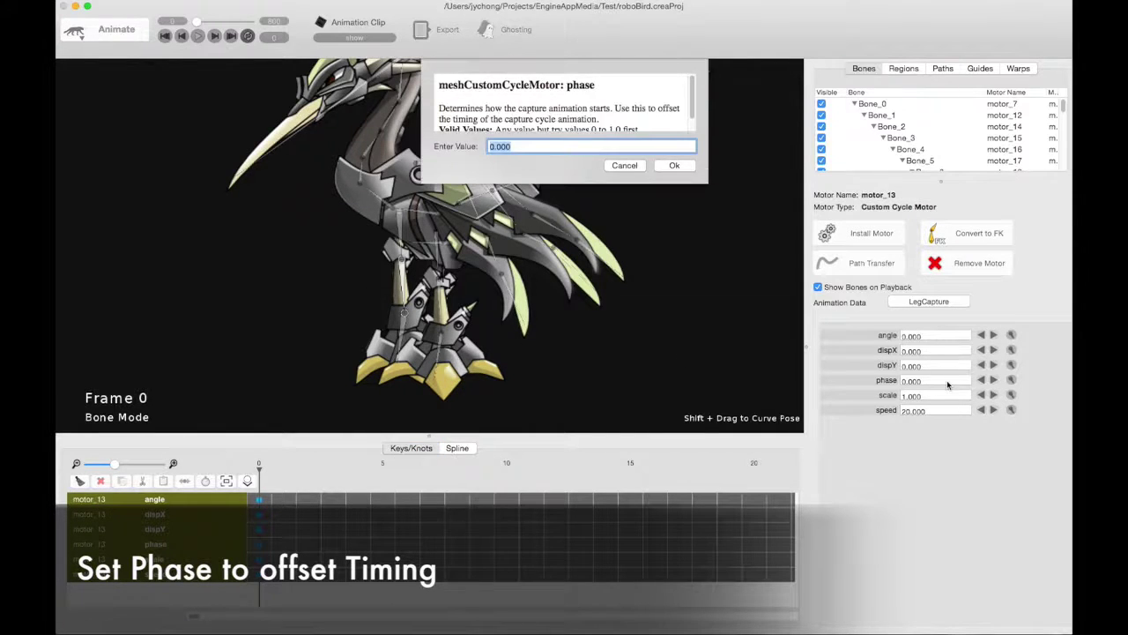
pyautogui.press('Return')
pyautogui.press('space')
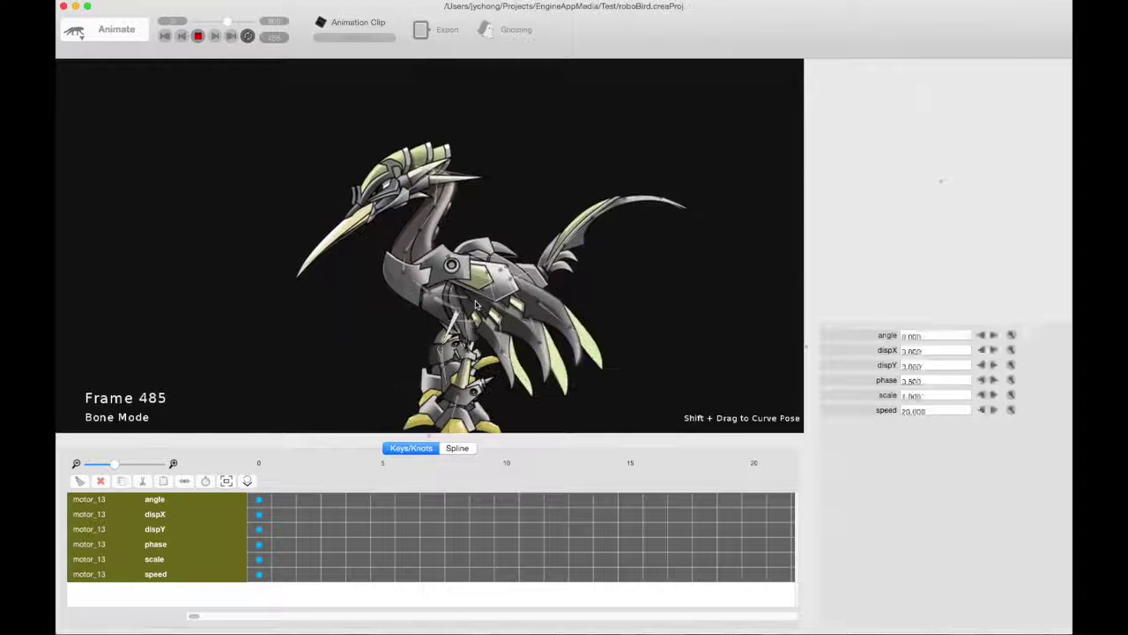
pyautogui.press('space')
pyautogui.scroll(3, 509, 234)
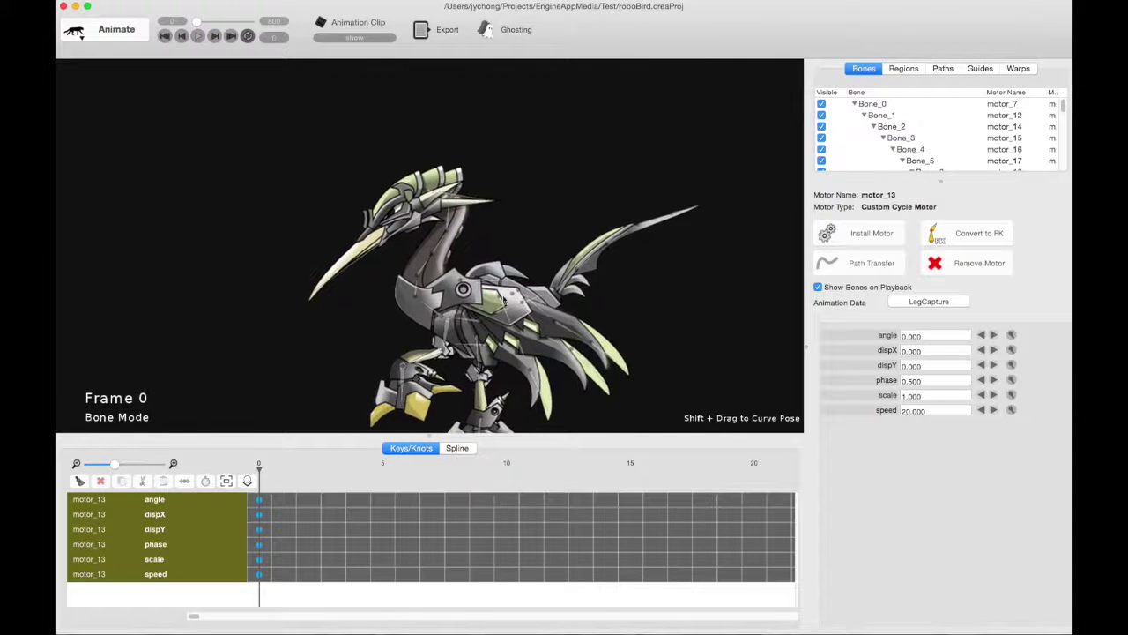
# Step: Install a Custom Cycle Motor on the bird's head bone
pyautogui.click(407, 214)
pyautogui.click(877, 232)
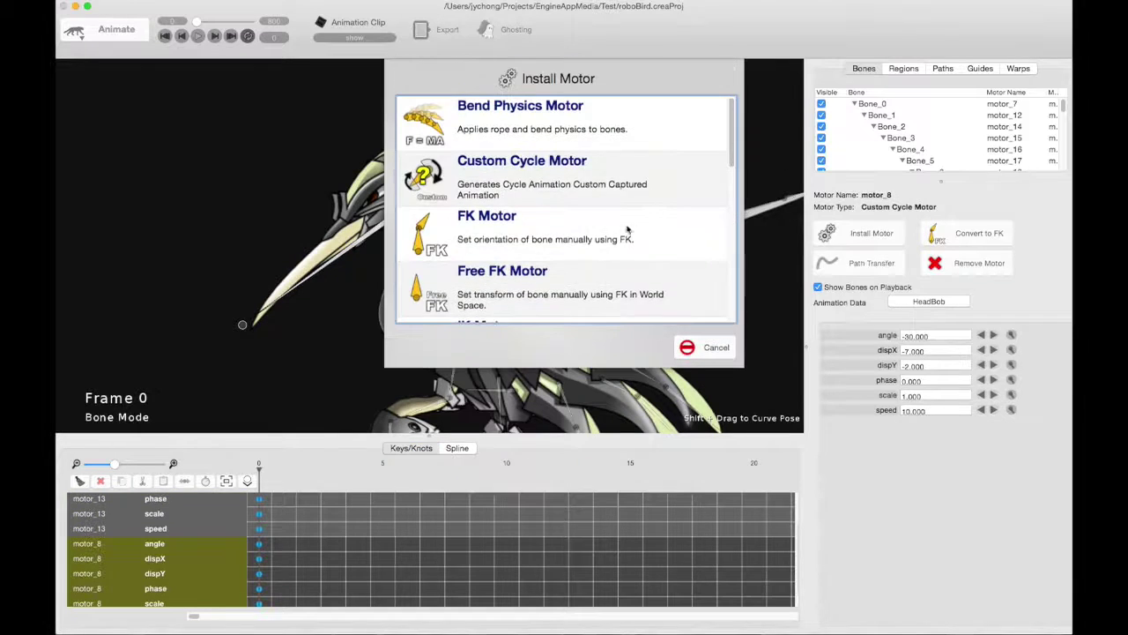
pyautogui.doubleClick(525, 181)
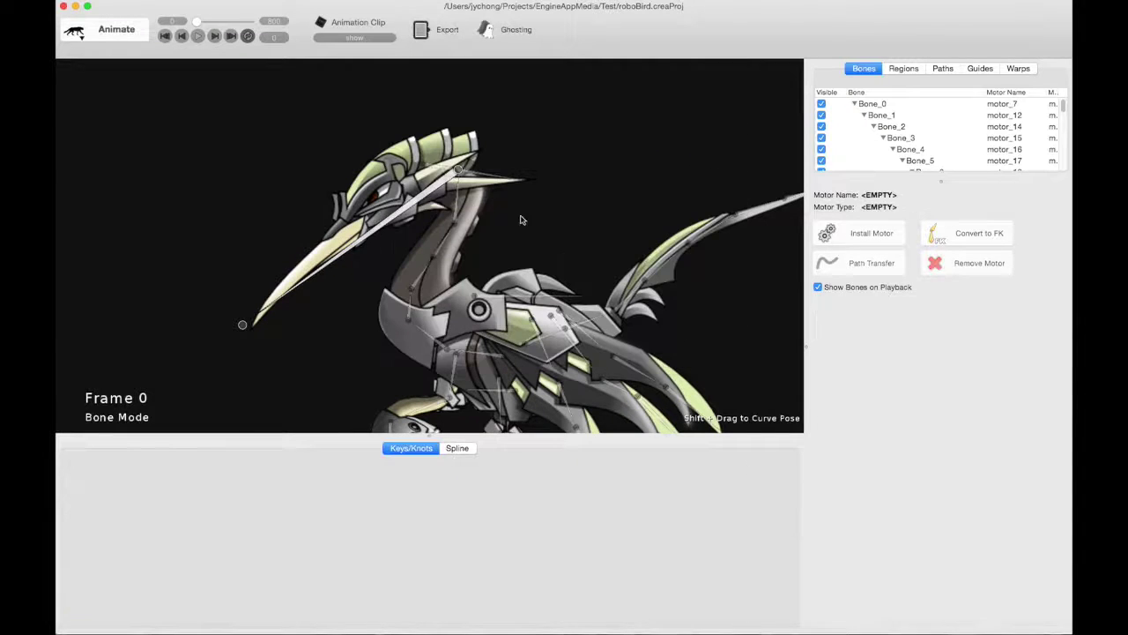
# Step: Drive the head motor with the HeadBounce animation data at speed 20
pyautogui.click(929, 302)
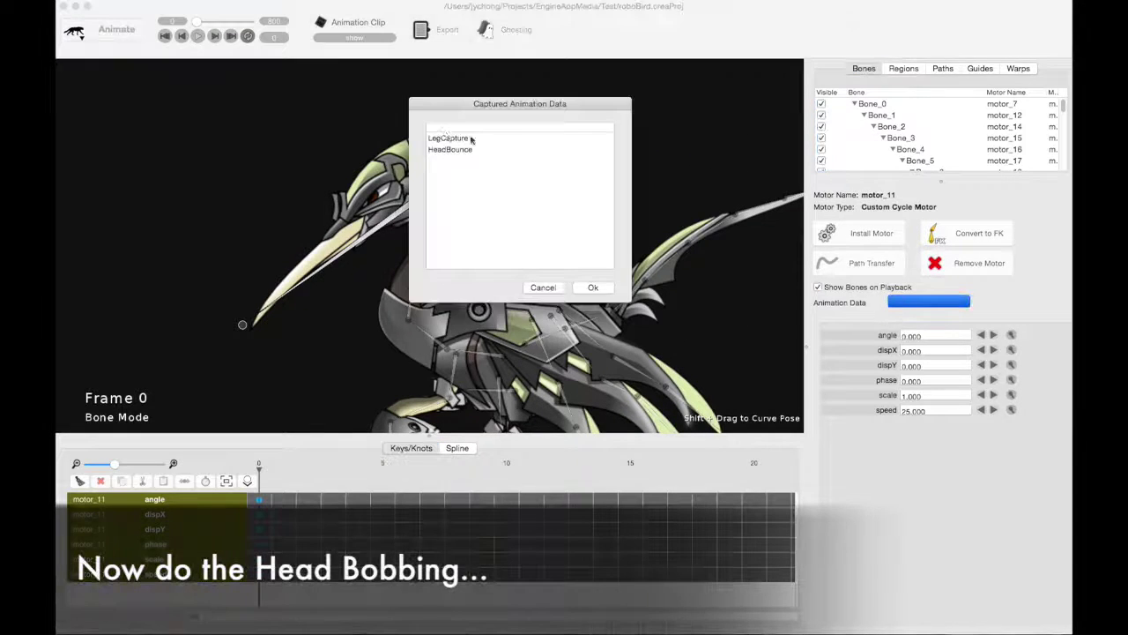
pyautogui.click(479, 150)
pyautogui.click(606, 289)
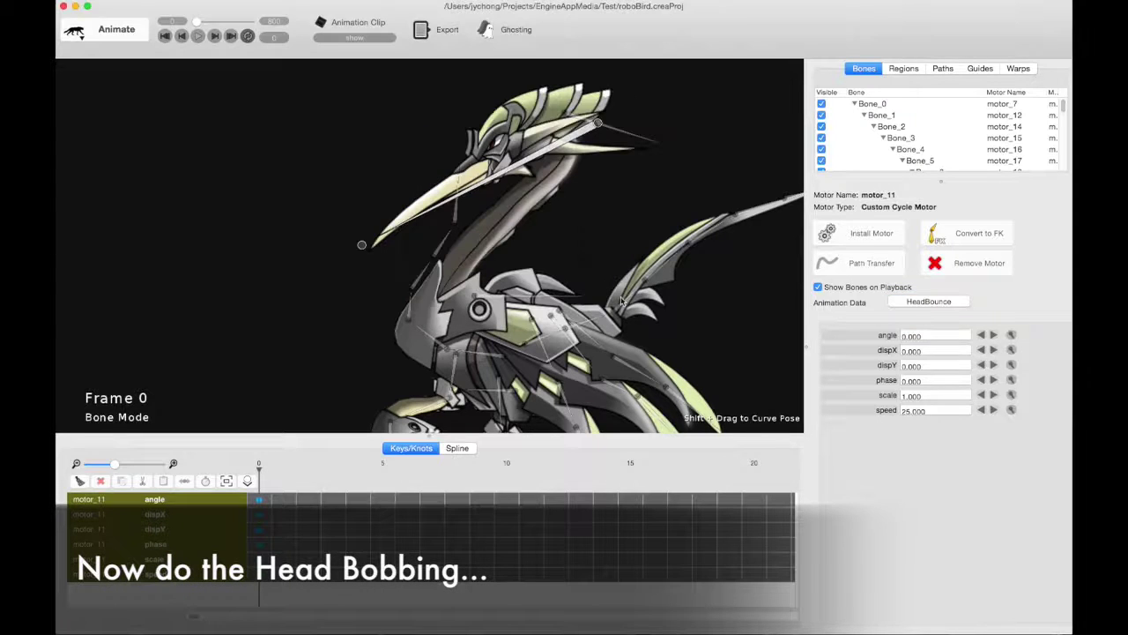
pyautogui.doubleClick(948, 411)
pyautogui.write('20')
pyautogui.press('Return')
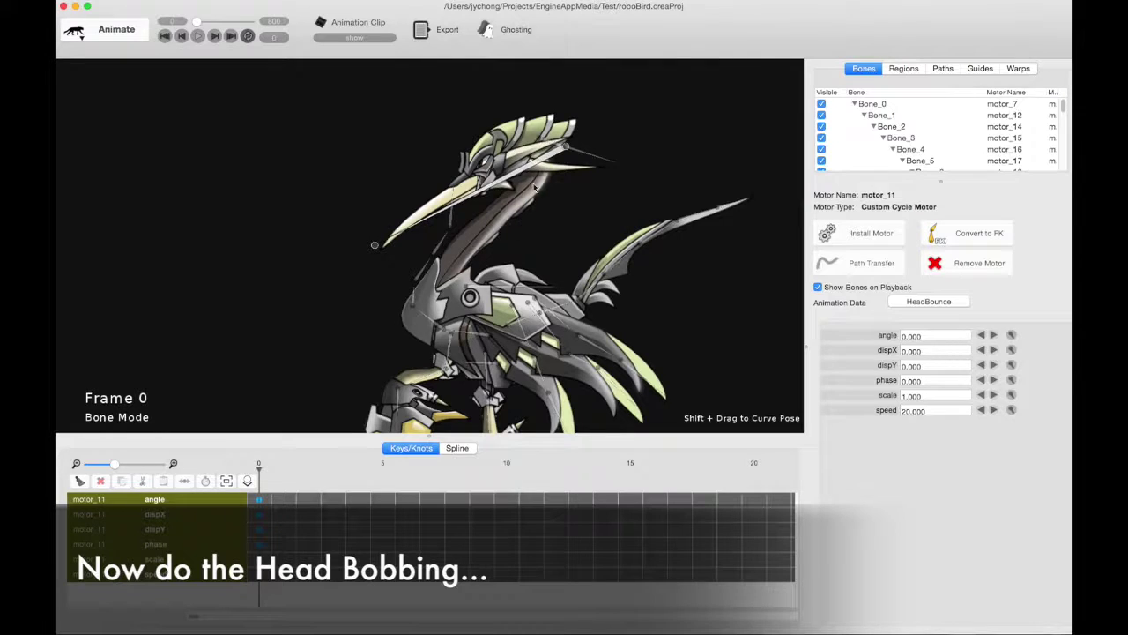
# Step: Set the head cycle offsets to dispX -6 and dispY -1, then preview the bob
pyautogui.click(911, 350)
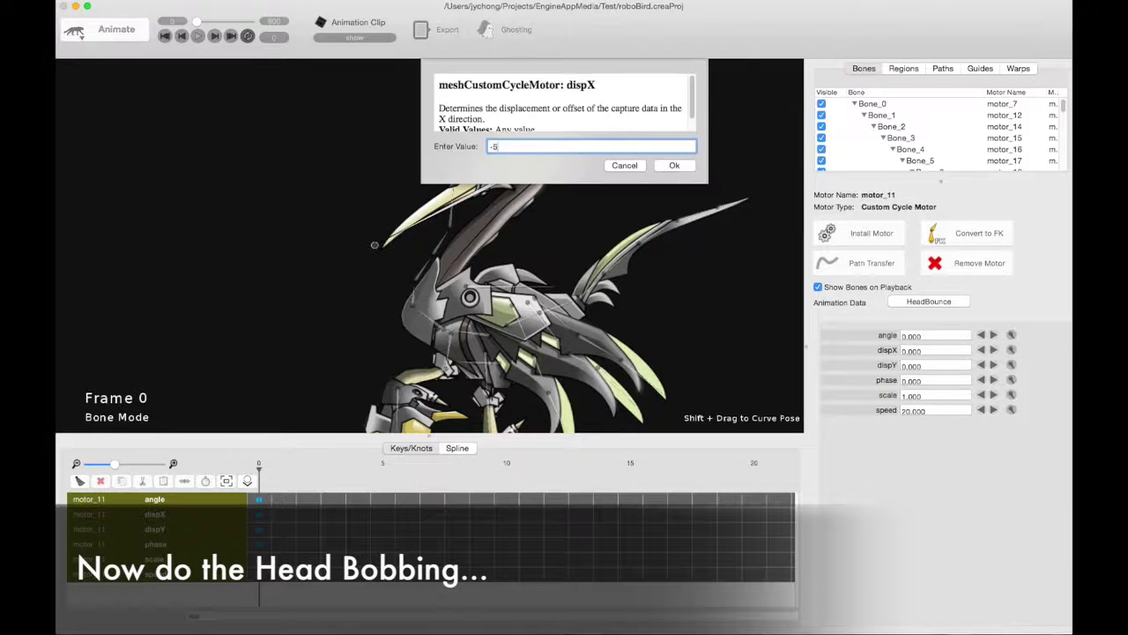
pyautogui.press('Return')
pyautogui.click(935, 367)
pyautogui.press('Return')
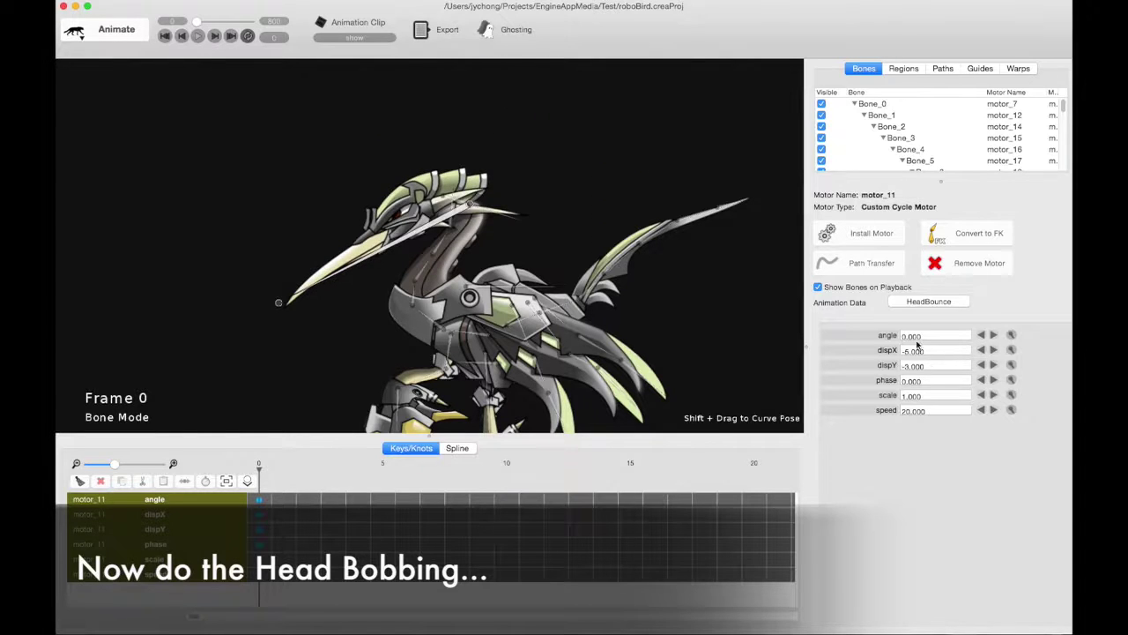
pyautogui.click(921, 365)
pyautogui.write('-1')
pyautogui.press('Return')
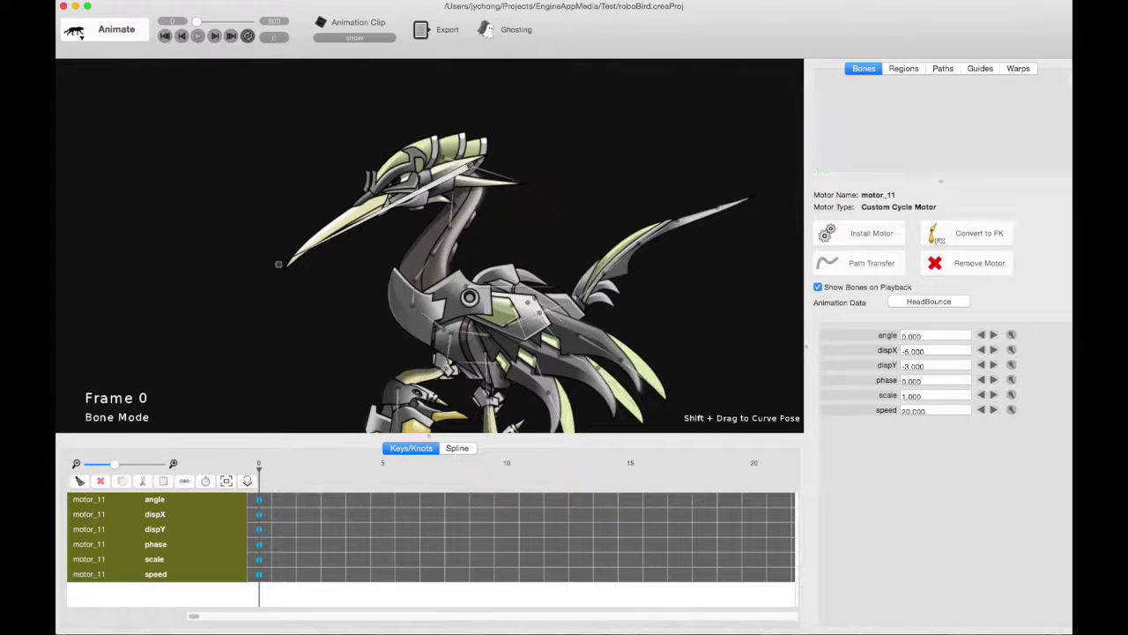
pyautogui.click(920, 350)
pyautogui.write('-6')
pyautogui.press('Return')
pyautogui.press('space')
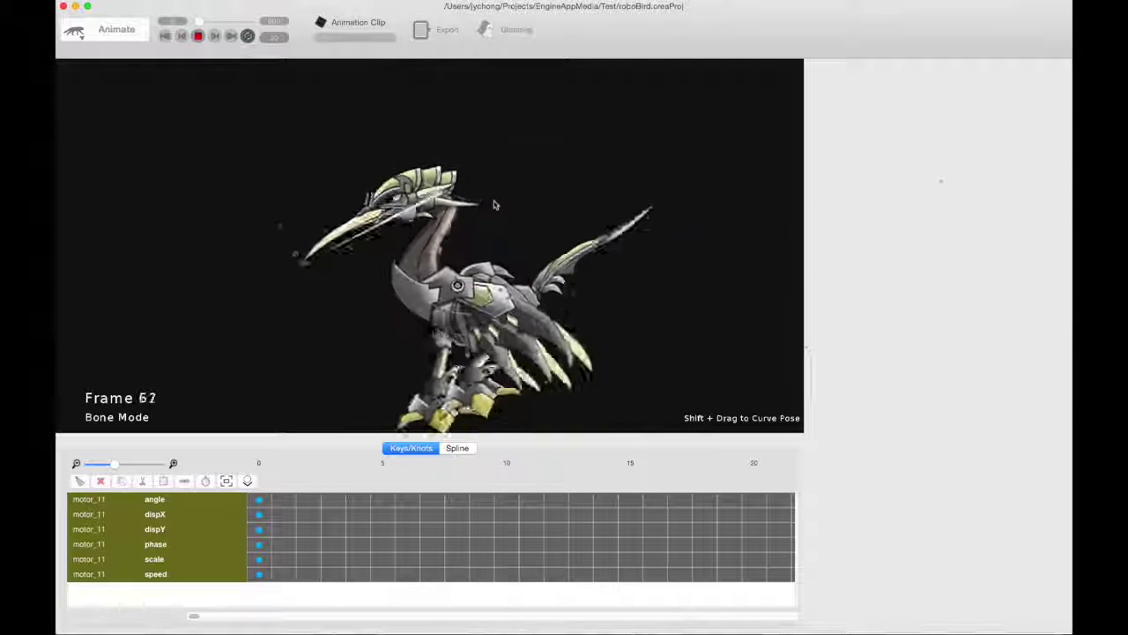
pyautogui.press('space')
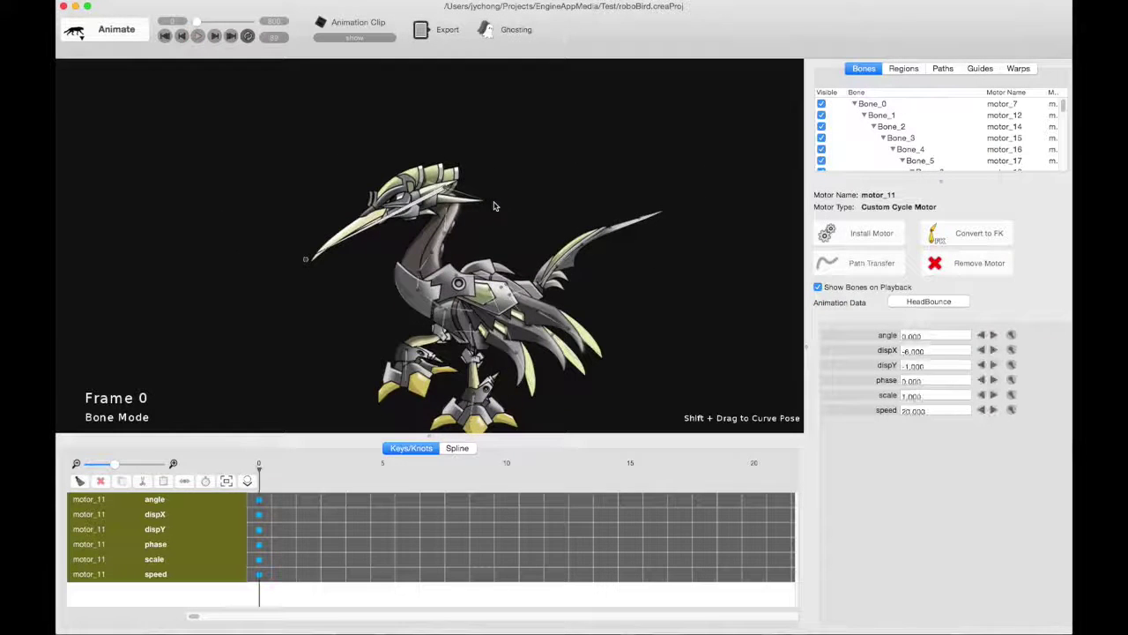
# Step: Change the head cycle's dispX to -7 and preview the result
pyautogui.click(927, 352)
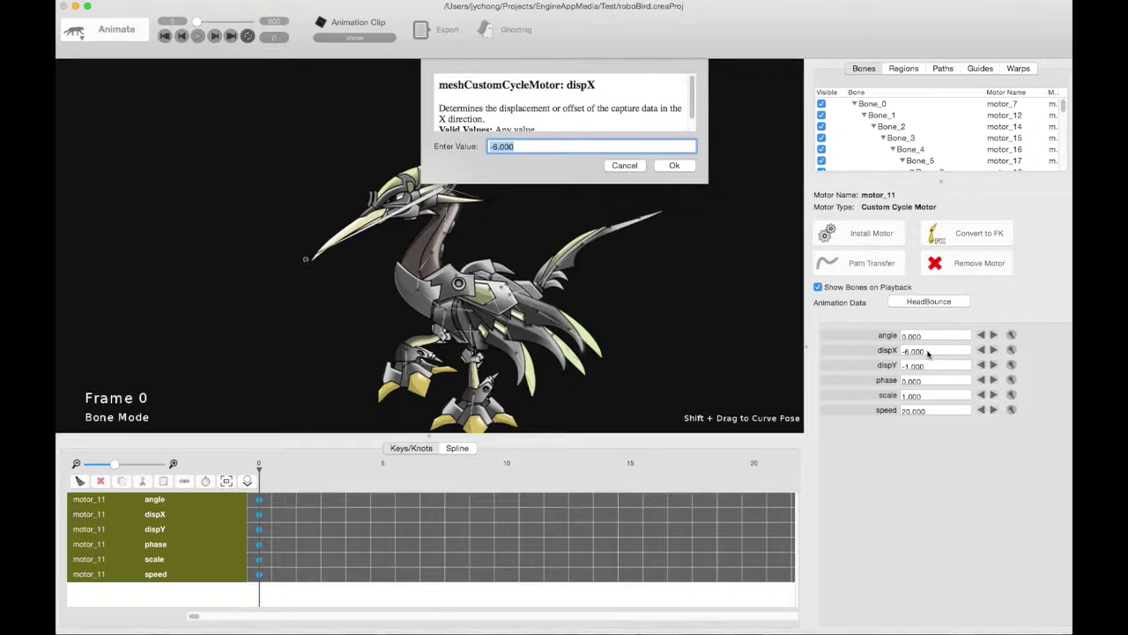
pyautogui.write('-7')
pyautogui.press('Return')
pyautogui.press('space')
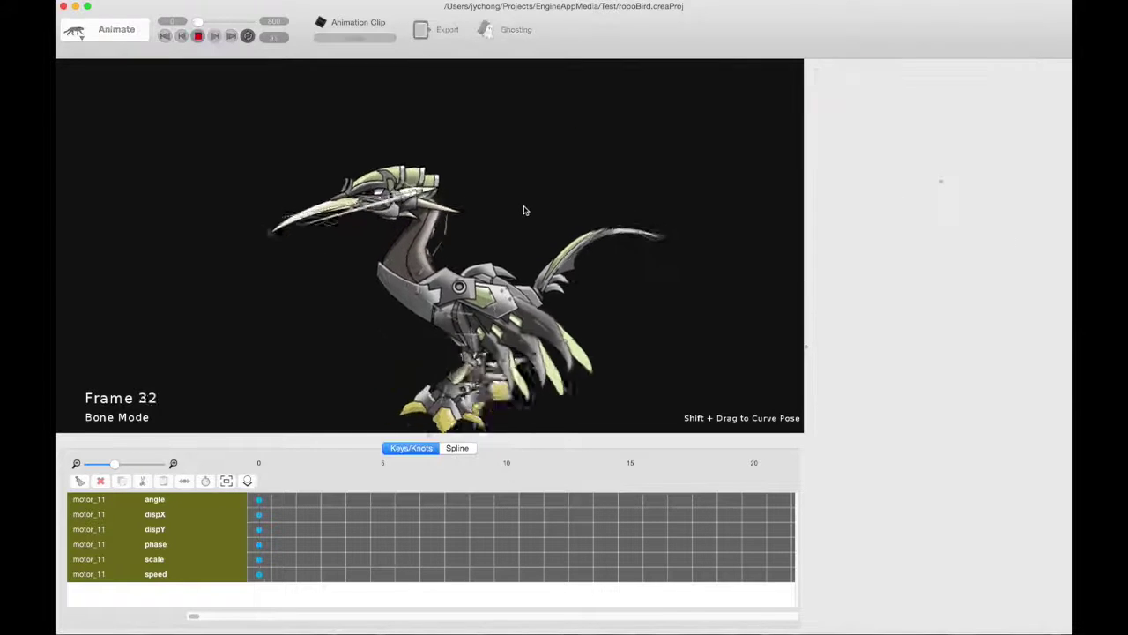
pyautogui.press('space')
# Step: Slow the head cycle speed to 15 and preview the motion
pyautogui.click(908, 411)
pyautogui.write('1')
pyautogui.press('Return')
pyautogui.press('space')
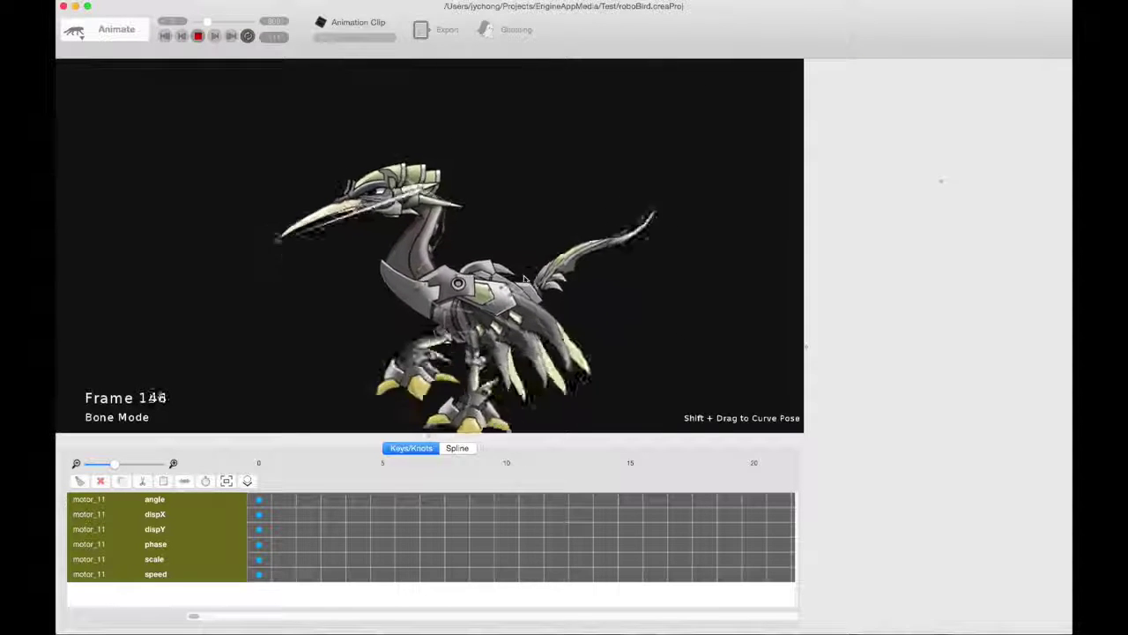
pyautogui.press('space')
pyautogui.scroll(3, 523, 279)
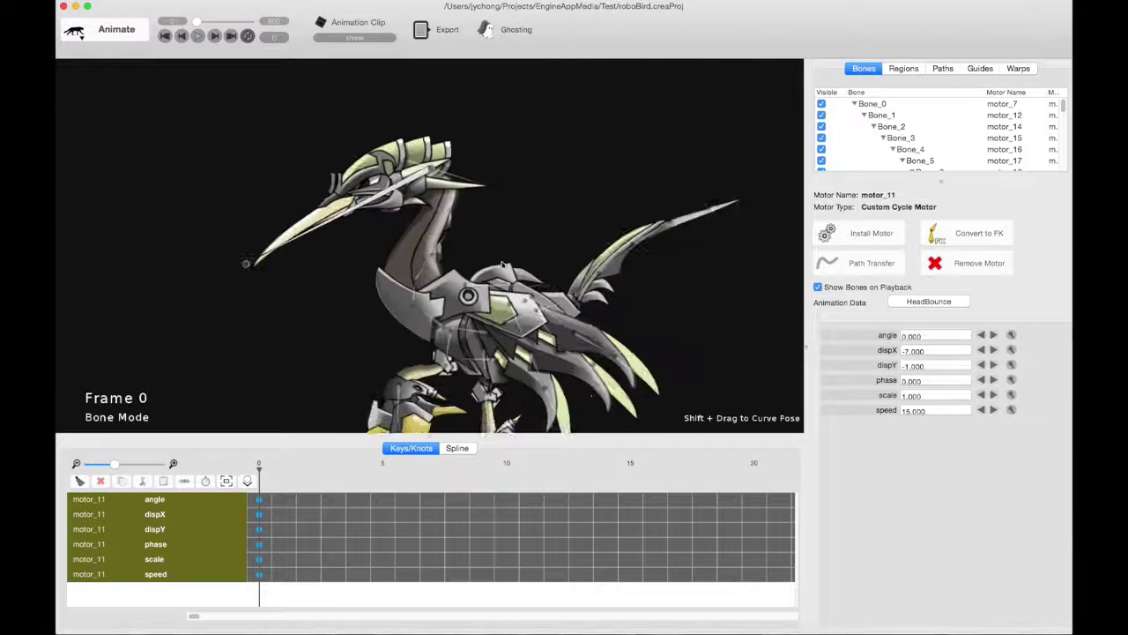
# Step: Select neck bones Bone_3 to Bone_5 and install a Pin Rope Motor on them
pyautogui.click(431, 323)
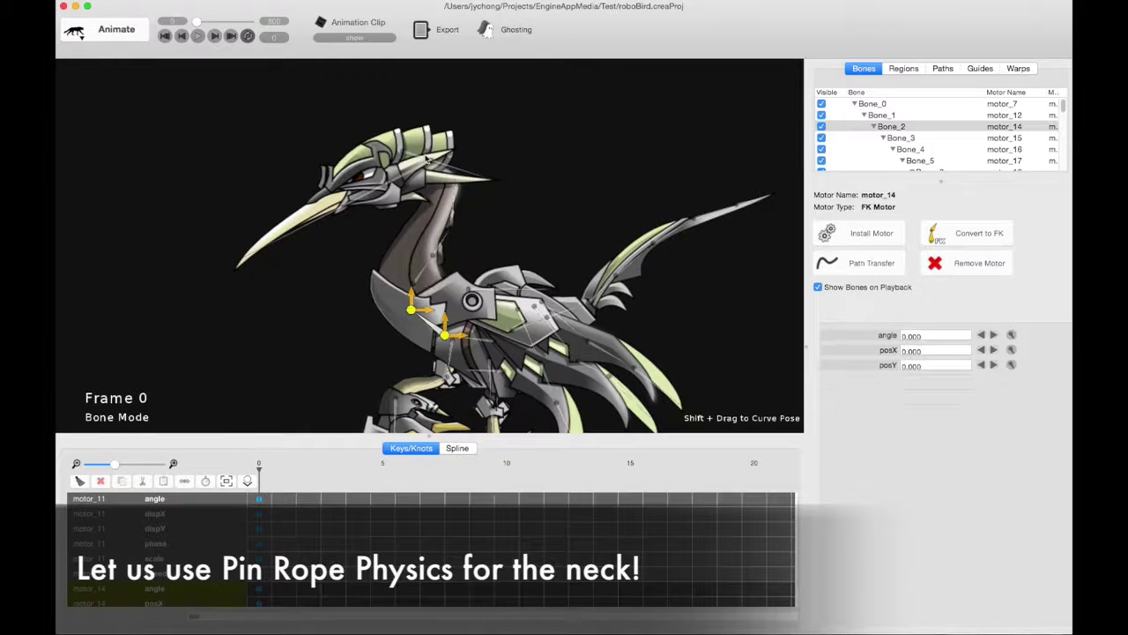
pyautogui.click(456, 197)
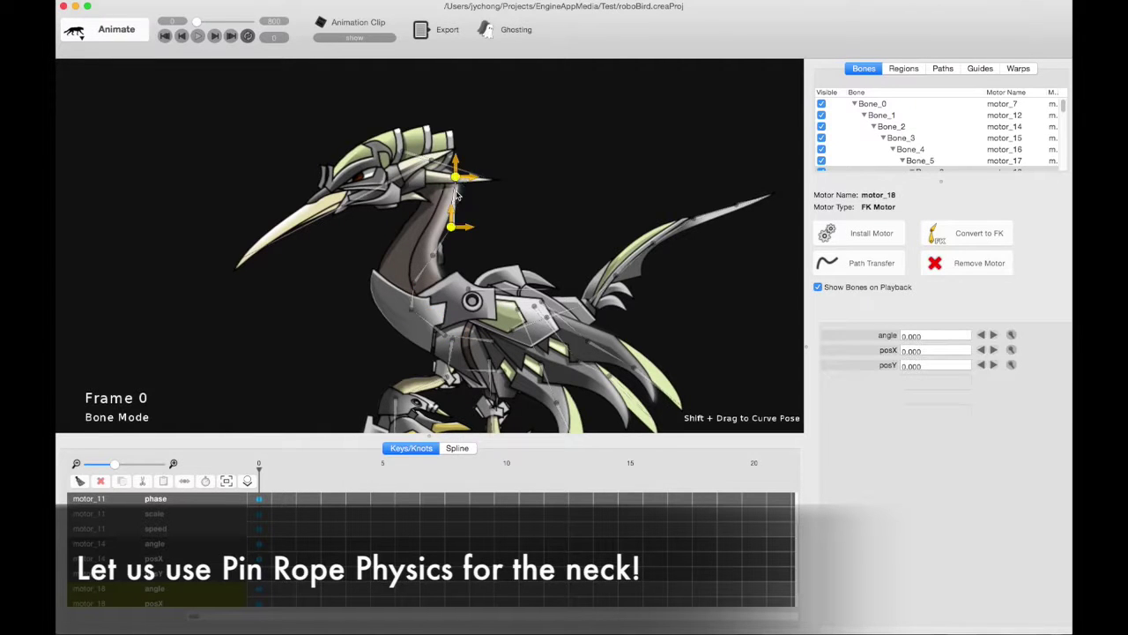
pyautogui.click(456, 196)
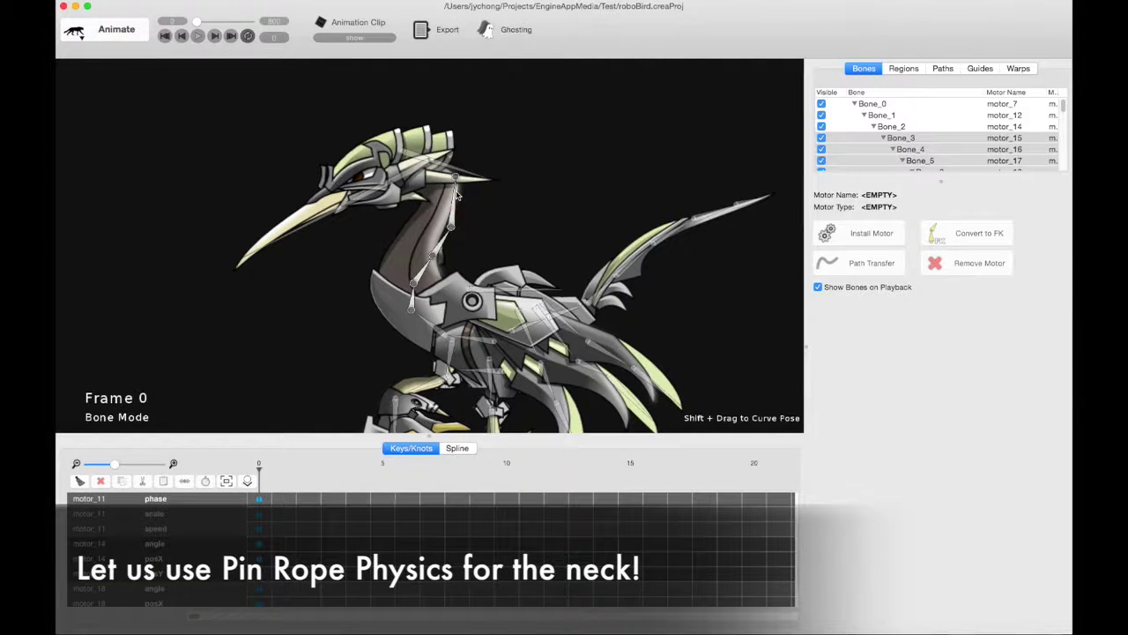
pyautogui.click(829, 231)
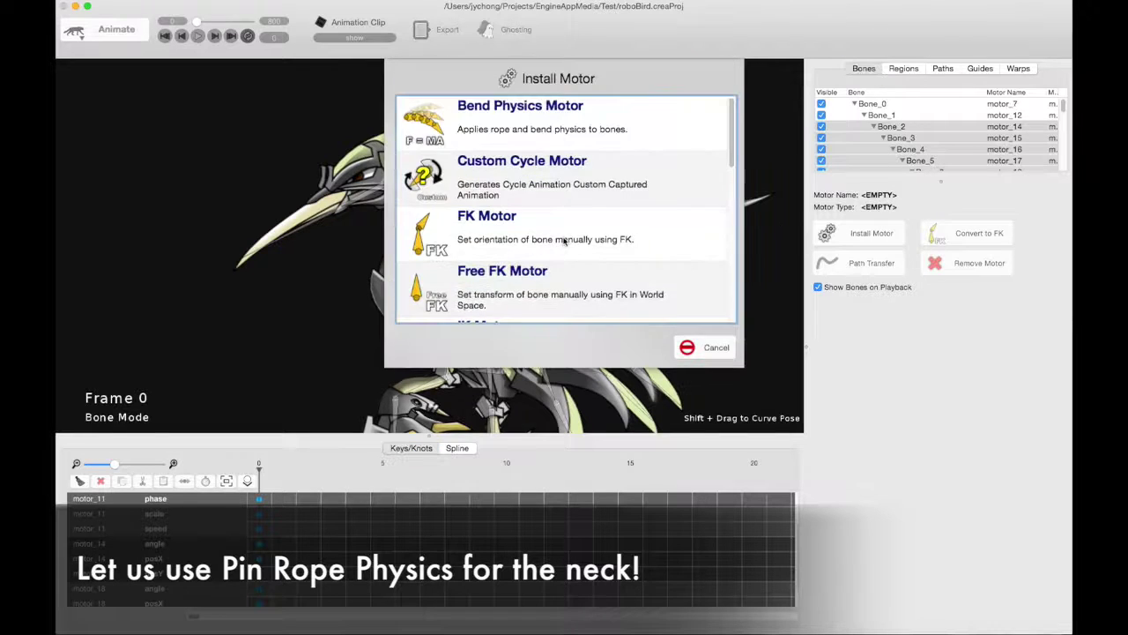
pyautogui.scroll(-5, 564, 240)
pyautogui.click(541, 287)
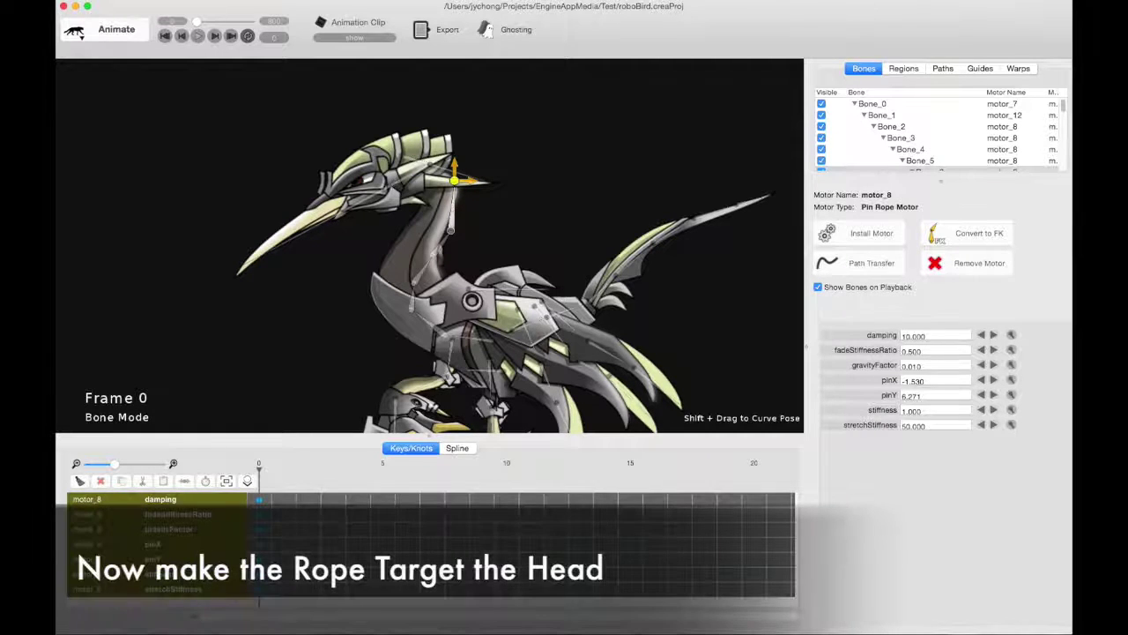
# Step: Apply bone tracking so the rope pin follows Bone_7, then play to check the neck
pyautogui.click(203, 0)
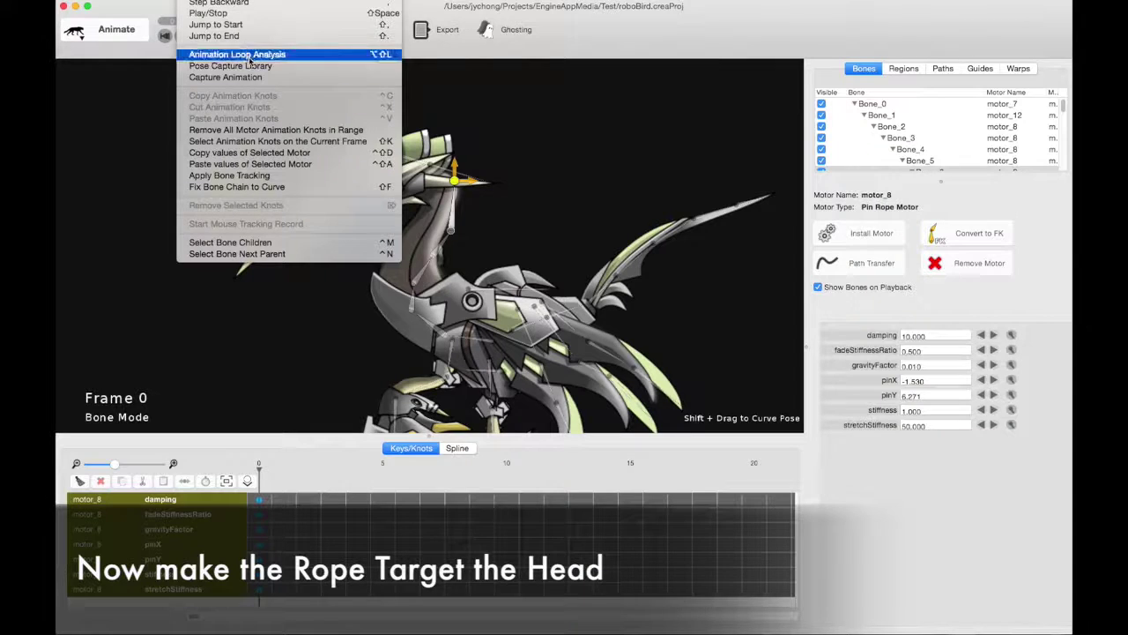
pyautogui.click(281, 179)
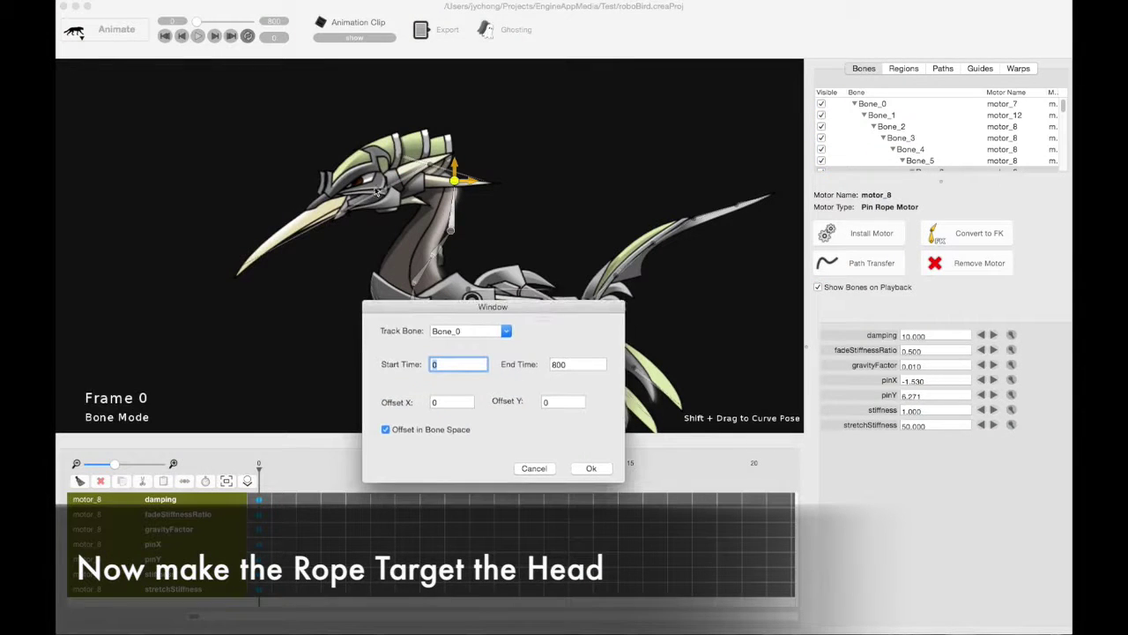
pyautogui.click(506, 330)
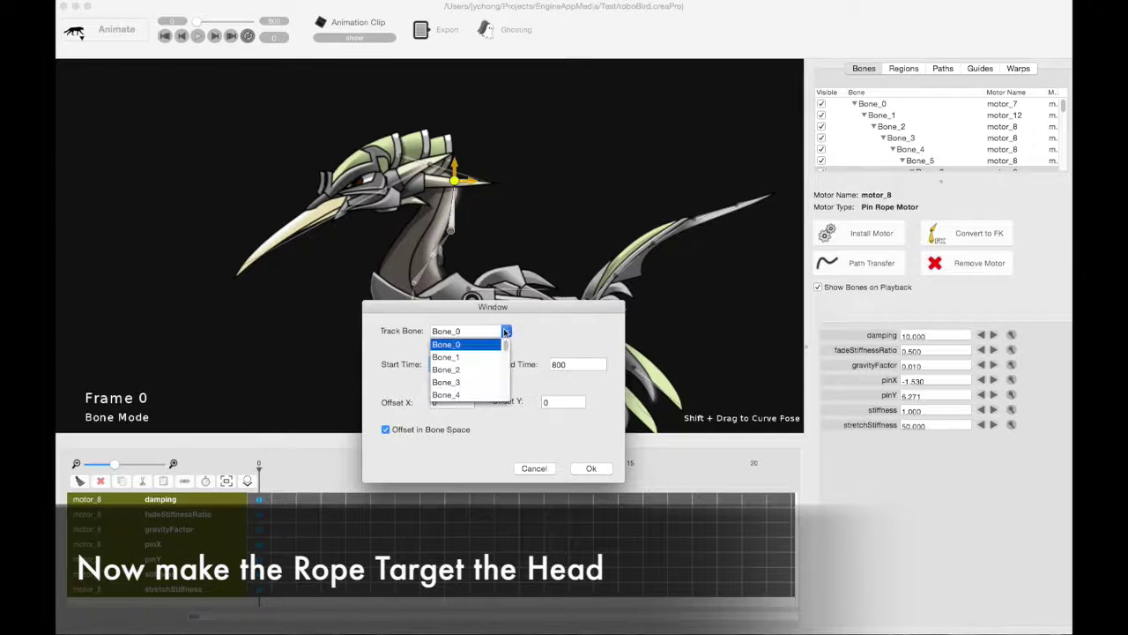
pyautogui.scroll(-2, 492, 364)
pyautogui.click(460, 383)
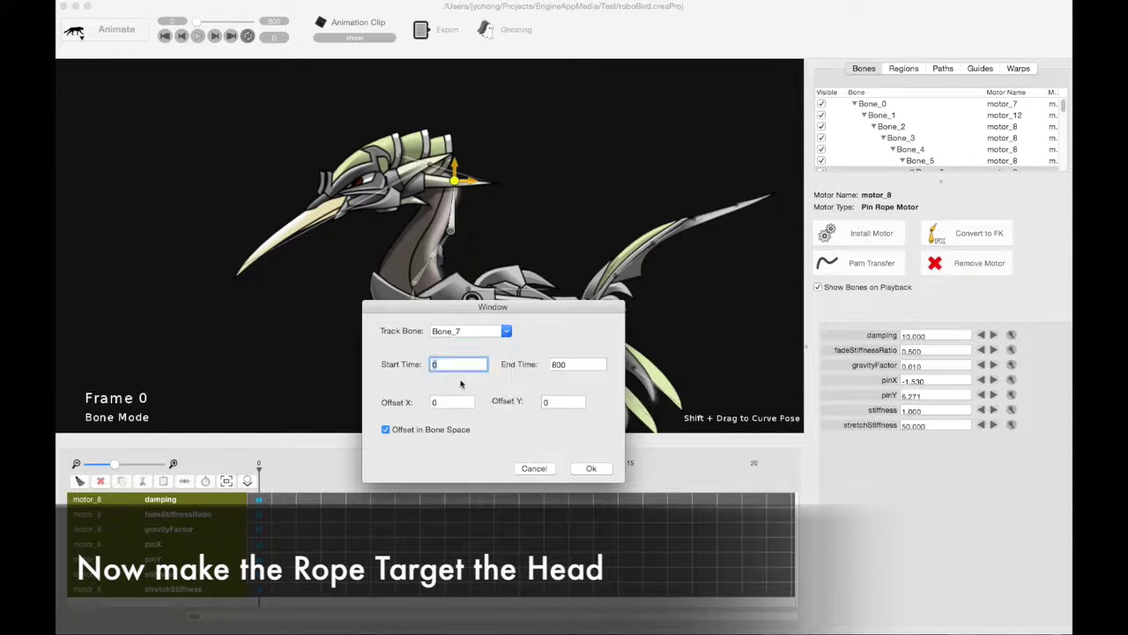
pyautogui.click(589, 468)
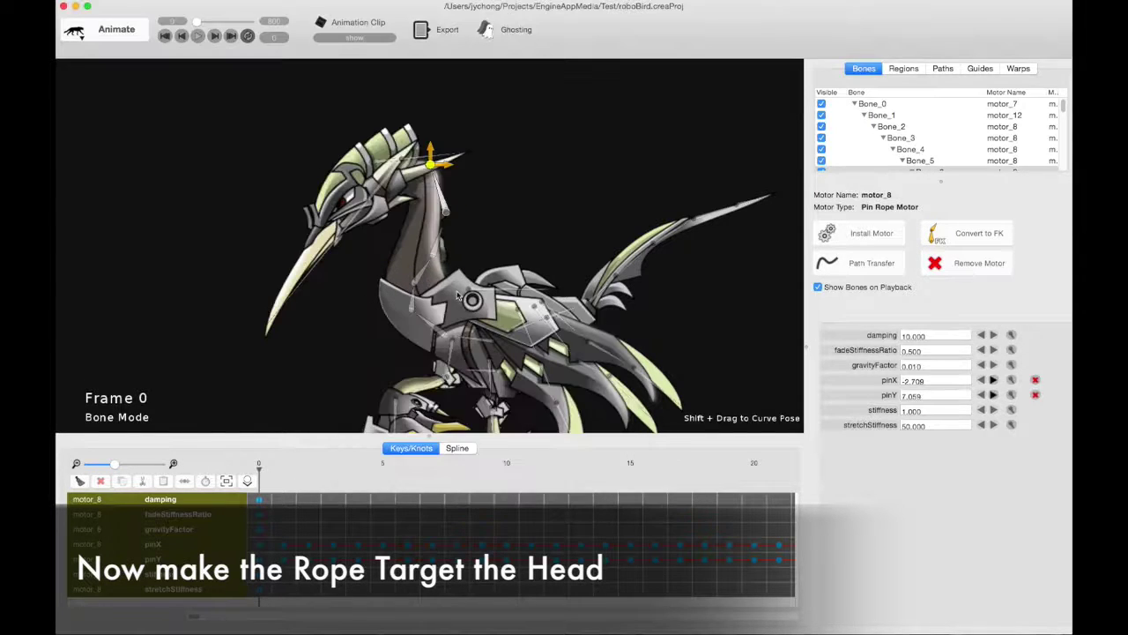
pyautogui.press('space')
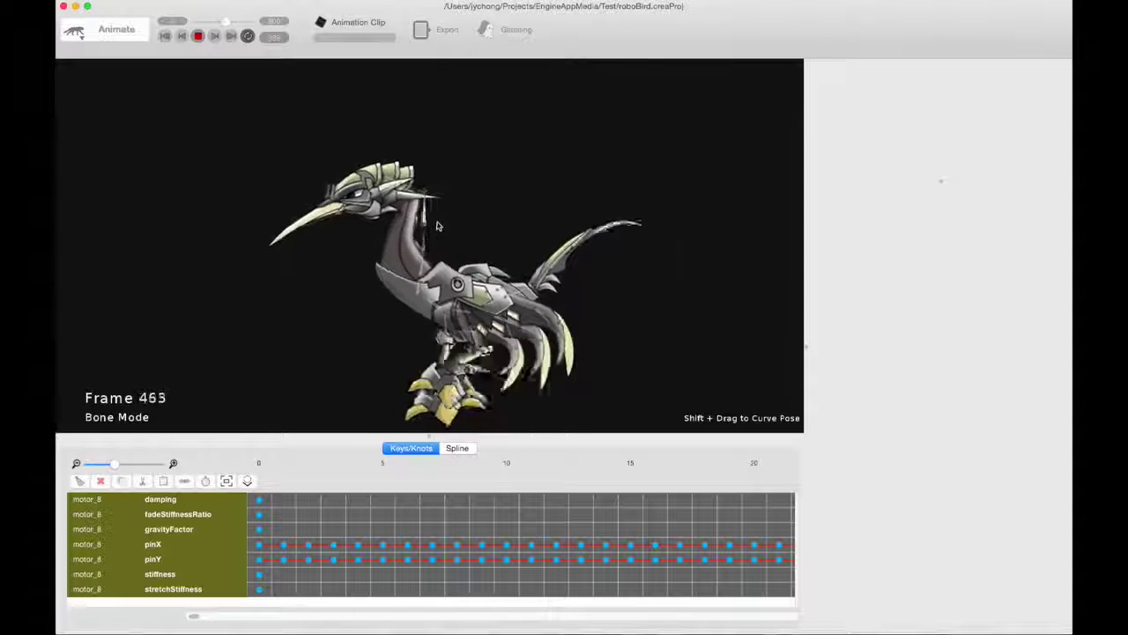
pyautogui.press('space')
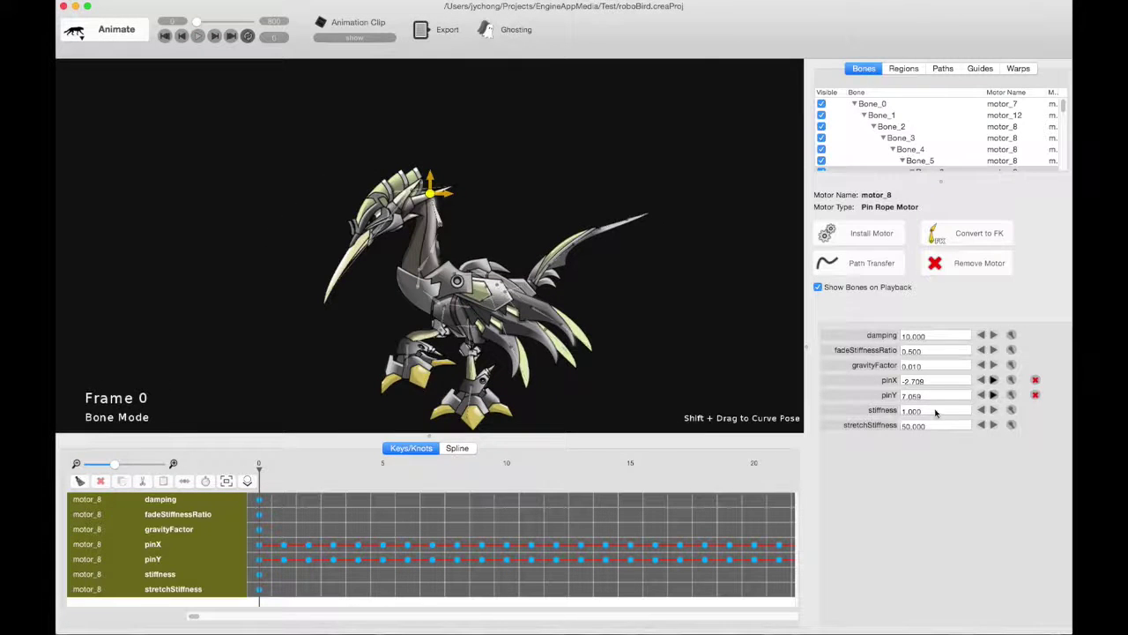
# Step: Set the neck rope's stiffness to 80 and damping to 10
pyautogui.click(935, 411)
pyautogui.write('80')
pyautogui.press('Return')
pyautogui.click(935, 336)
pyautogui.write('10')
pyautogui.press('Return')
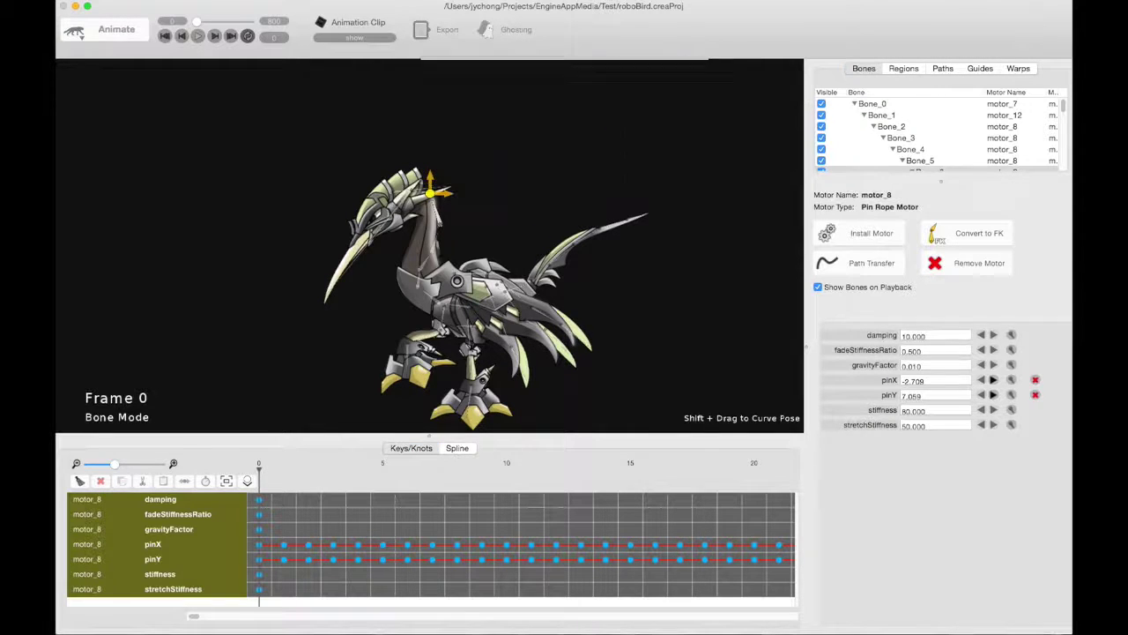
# Step: Set the head cycle's angle to -30 and preview the corrected tilt
pyautogui.click(440, 229)
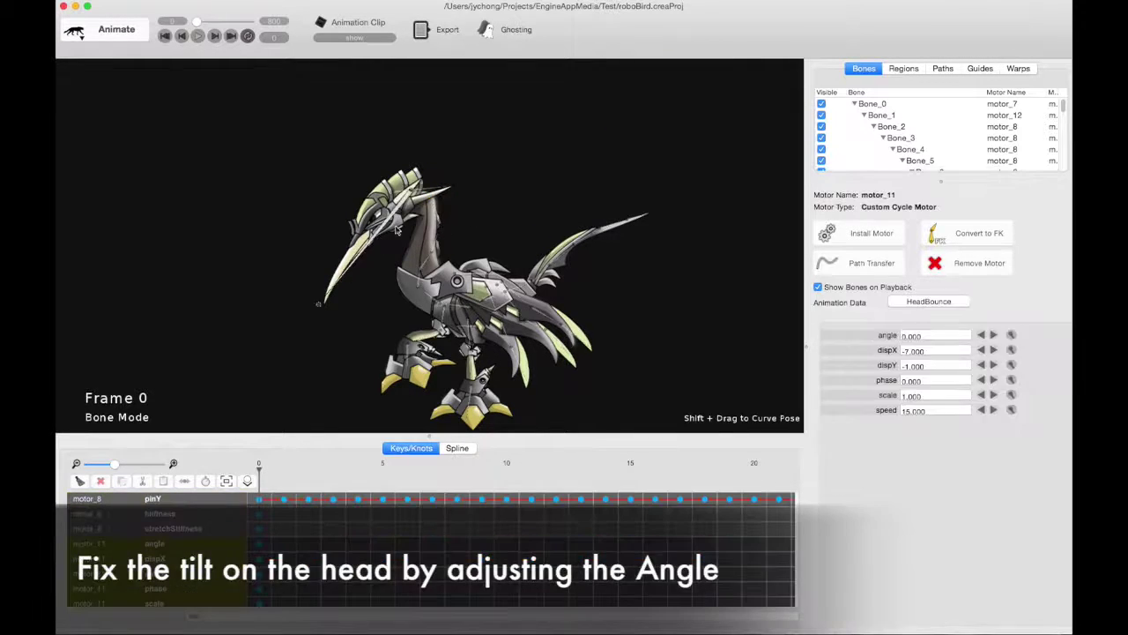
pyautogui.click(923, 336)
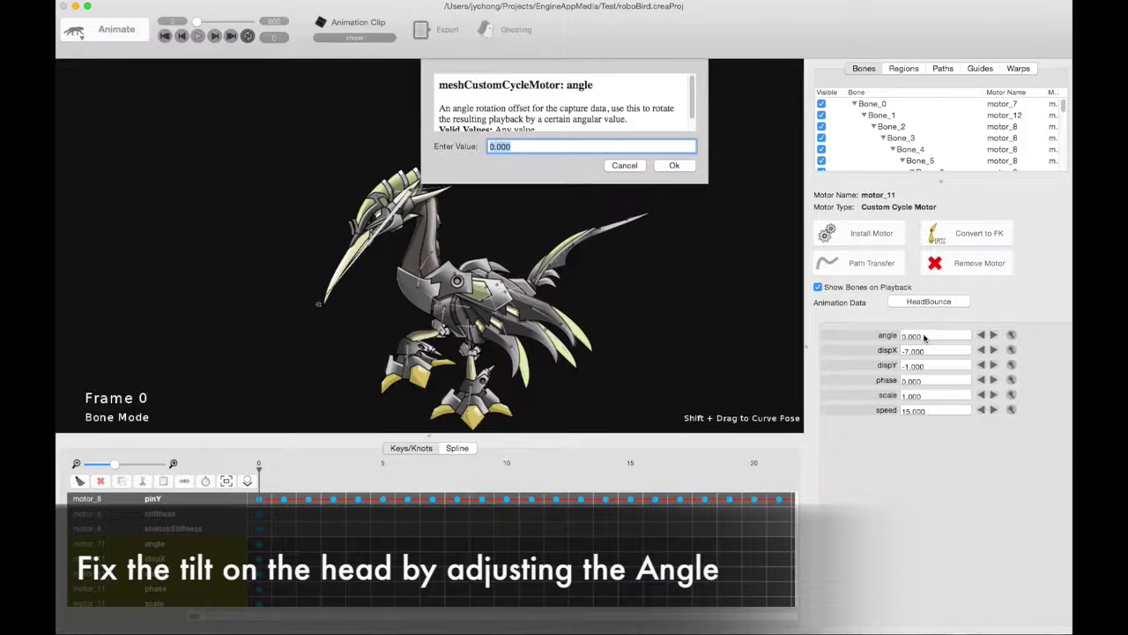
pyautogui.write('10')
pyautogui.press('Return')
pyautogui.click(923, 336)
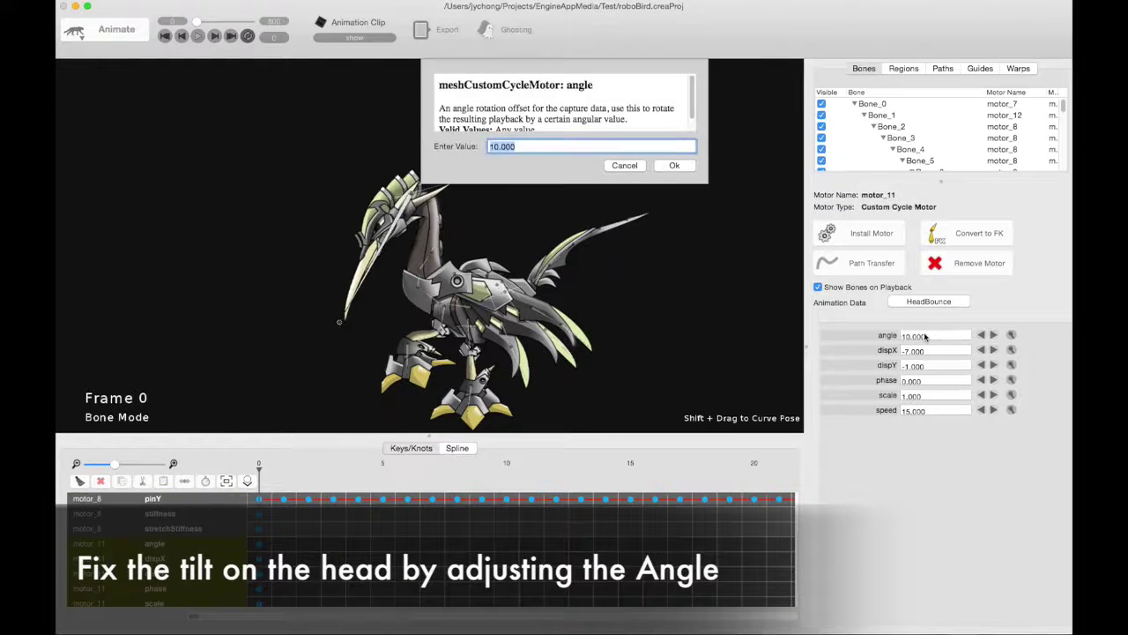
pyautogui.write('-30')
pyautogui.press('Return')
pyautogui.press('space')
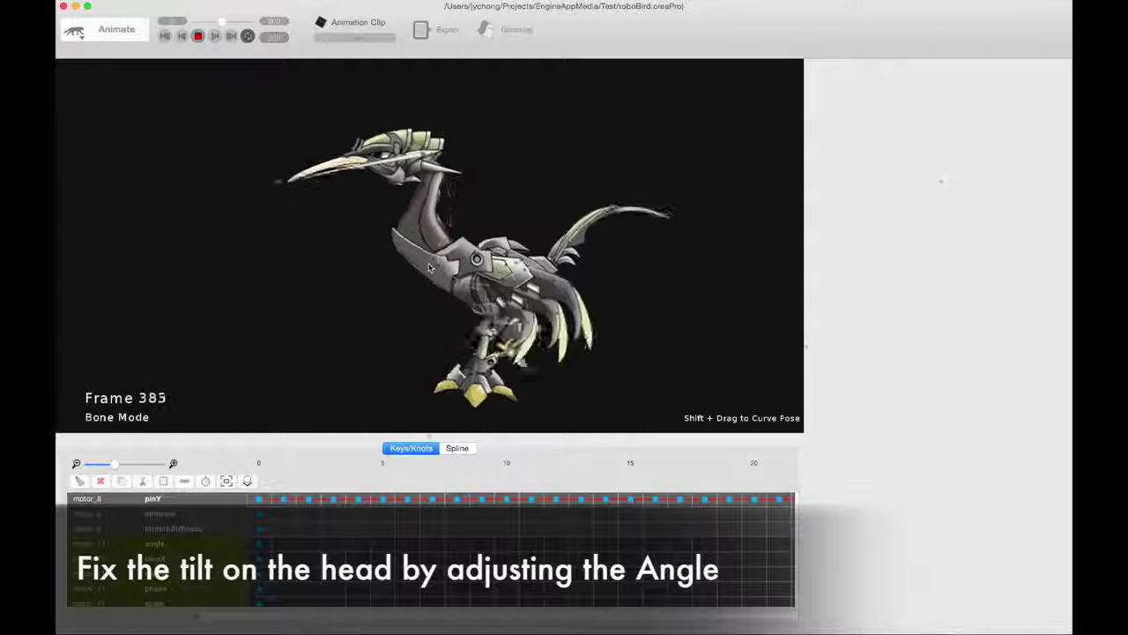
pyautogui.press('space')
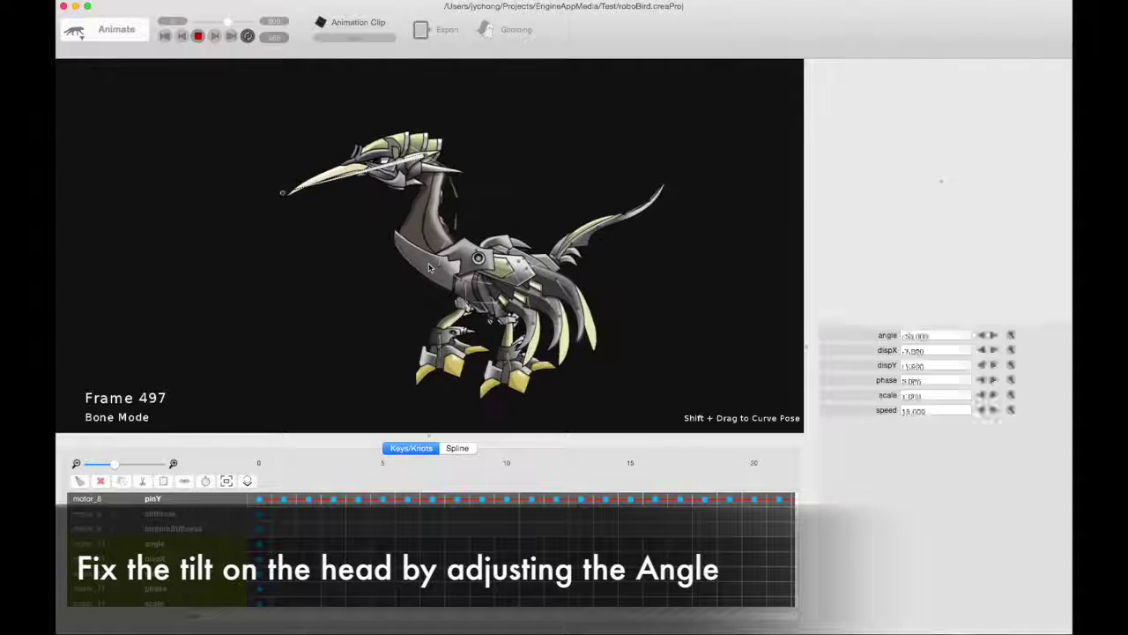
# Step: Turn off Show Bones on Playback, switch the timeline to Spline, and enlarge the bird view
pyautogui.click(818, 287)
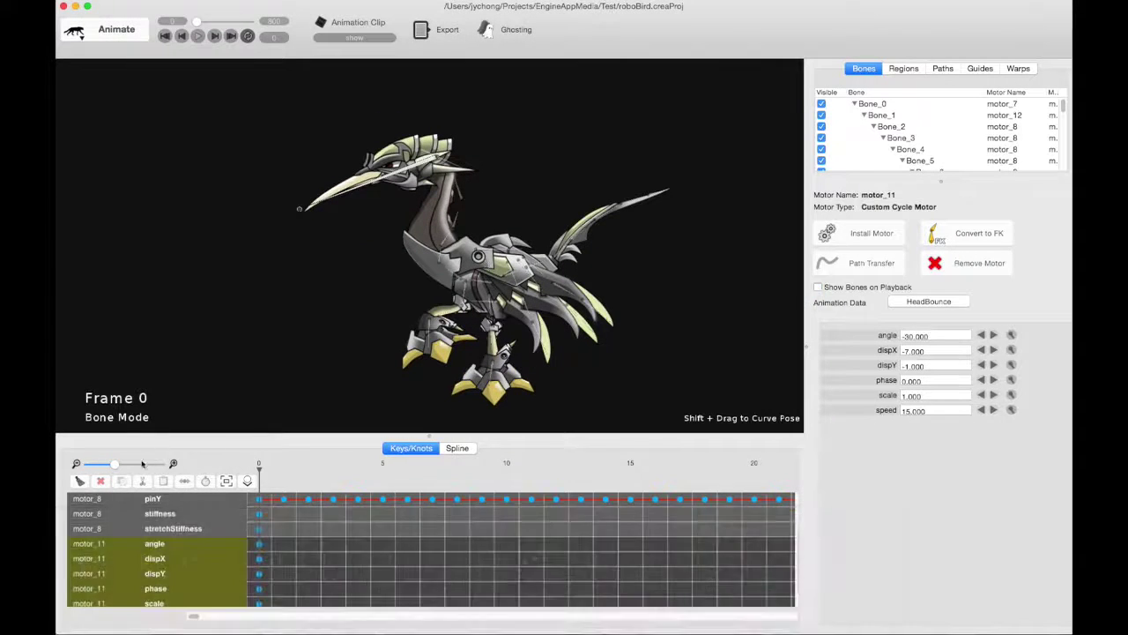
pyautogui.click(457, 447)
pyautogui.moveTo(429, 437); pyautogui.dragTo(429, 509)
pyautogui.click(680, 411)
# Step: Play the finished walking bird animation with the timeline back on Keys/Knots
pyautogui.press('space')
pyautogui.press('space')
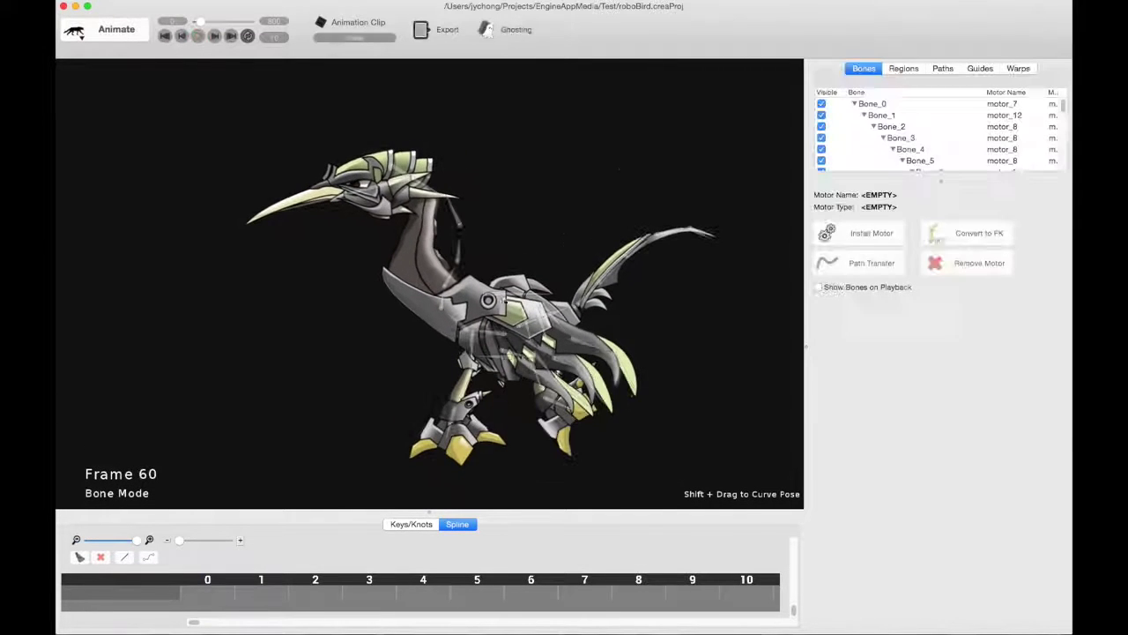
pyautogui.moveTo(429, 511); pyautogui.dragTo(430, 448)
pyautogui.press('space')
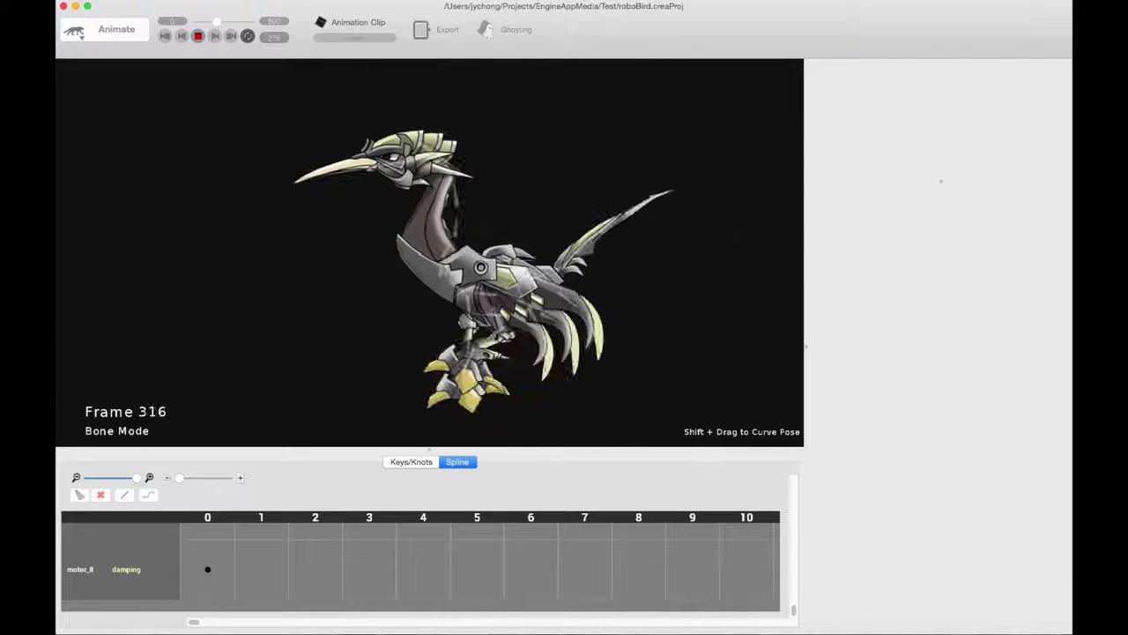
pyautogui.press('space')
pyautogui.click(411, 461)
pyautogui.press('space')
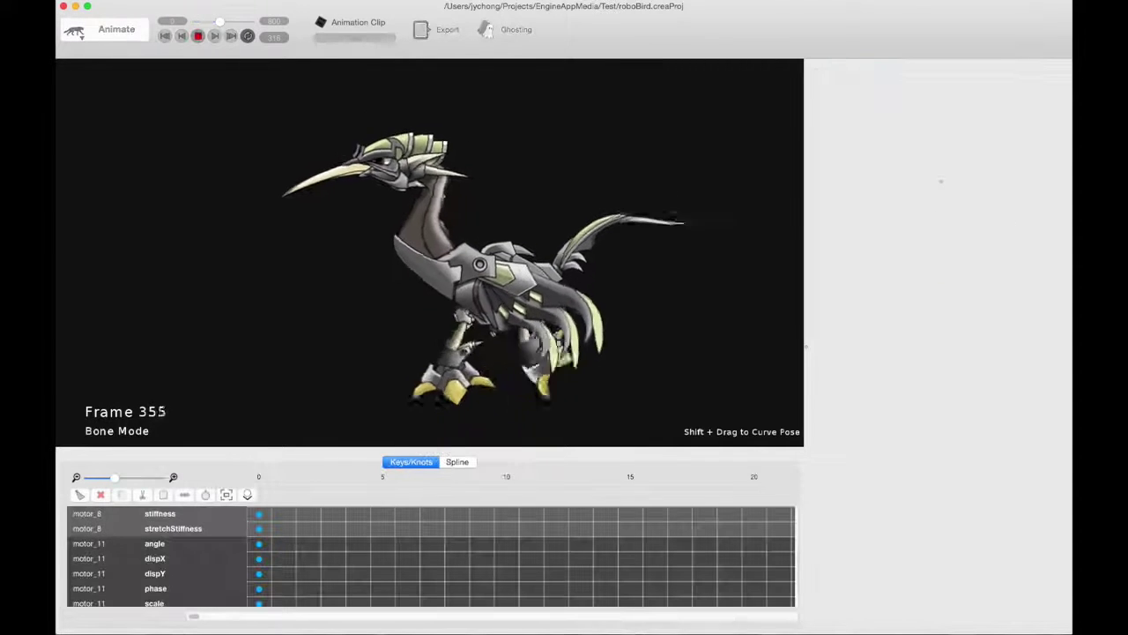